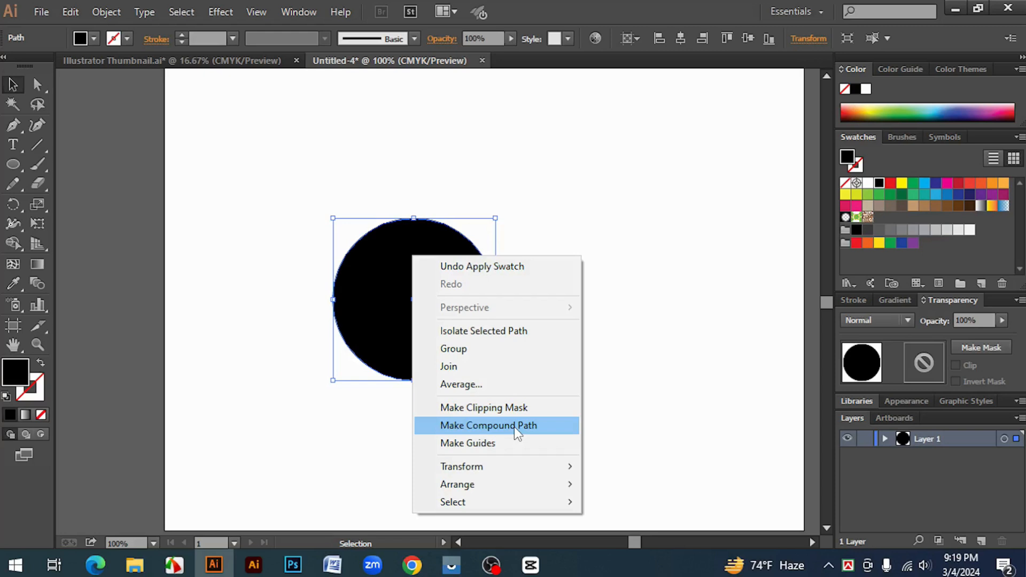
Move the black circle to the artboard's left edge so the middle of the artboard is free
{"action": "left_click", "coordinate": [628, 406]}
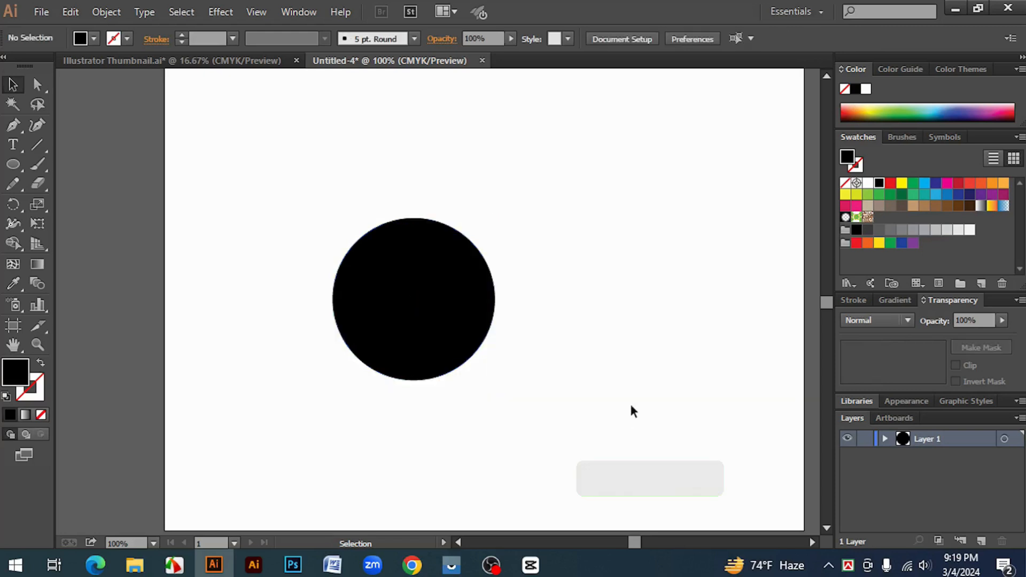
{"action": "left_click", "coordinate": [433, 340]}
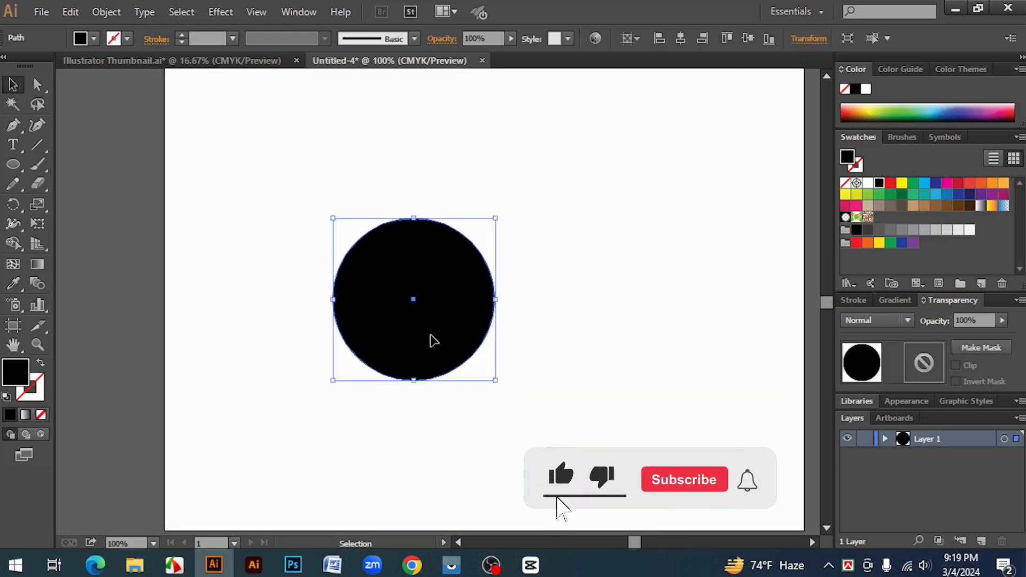
{"action": "left_click", "coordinate": [577, 389]}
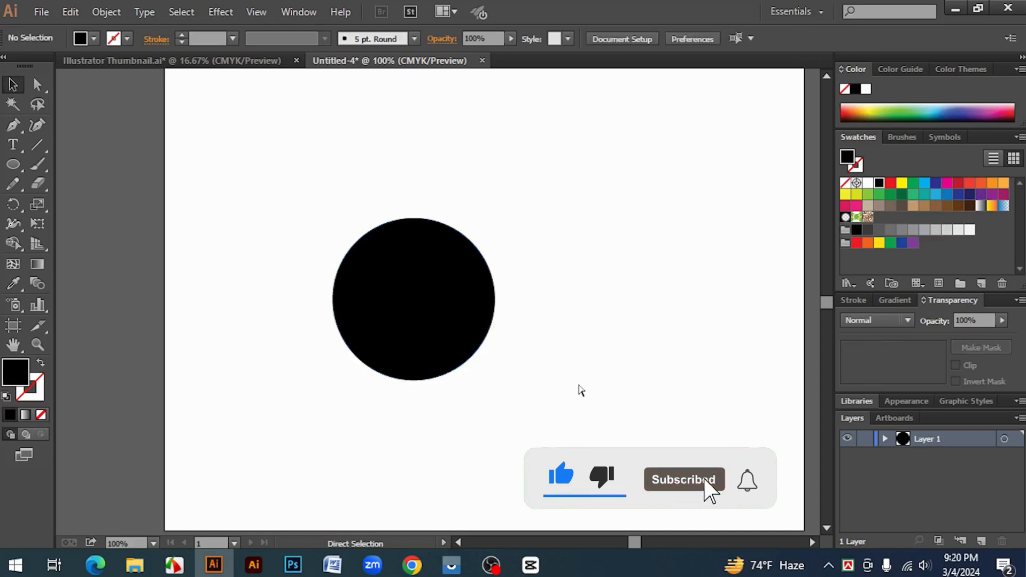
{"action": "key", "text": "ctrl+minus"}
{"action": "left_click_drag", "start_coordinate": [435, 315], "coordinate": [268, 325]}
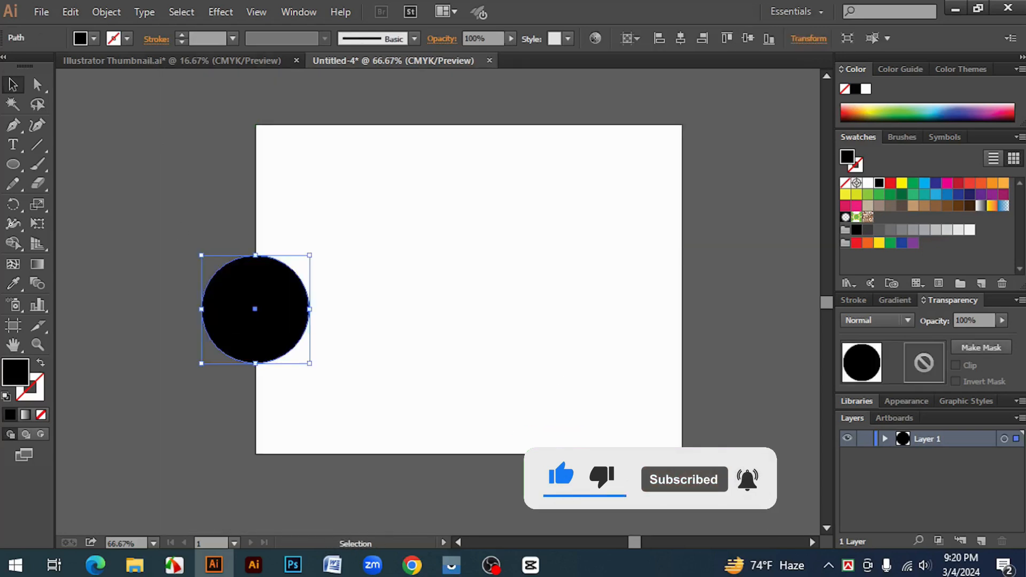
Place the portrait photo ff0868a7c24189ef212bfef1b3016778 on the artboard, filling most of its height near the middle
{"action": "left_click", "coordinate": [36, 11]}
{"action": "left_click", "coordinate": [71, 290]}
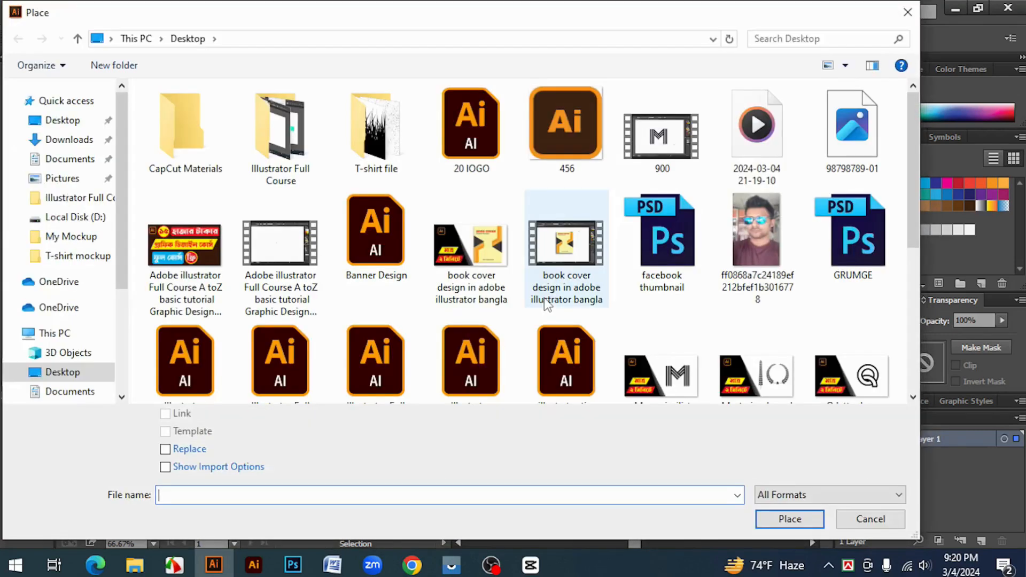
{"action": "left_click", "coordinate": [751, 229]}
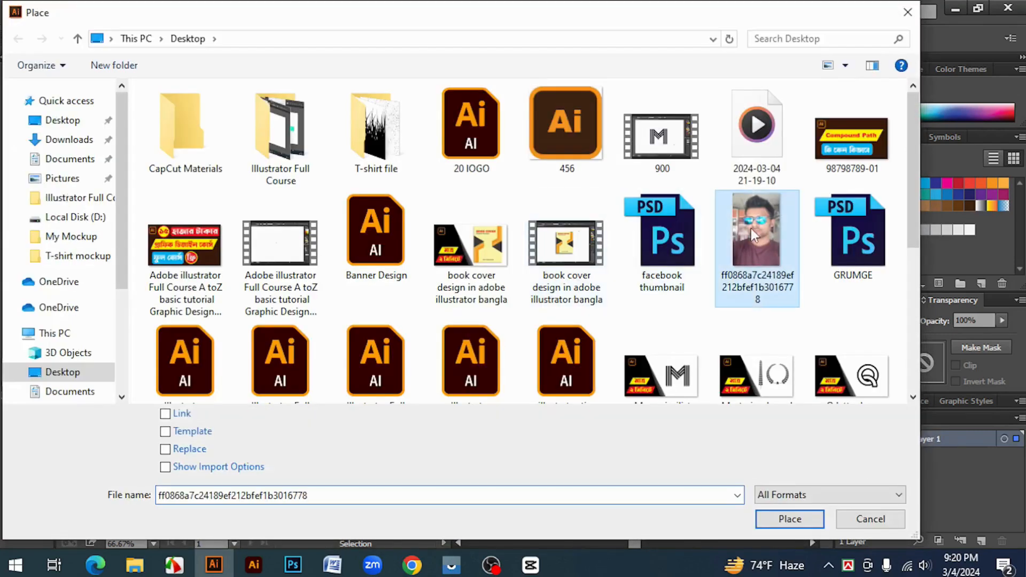
{"action": "left_click", "coordinate": [786, 520]}
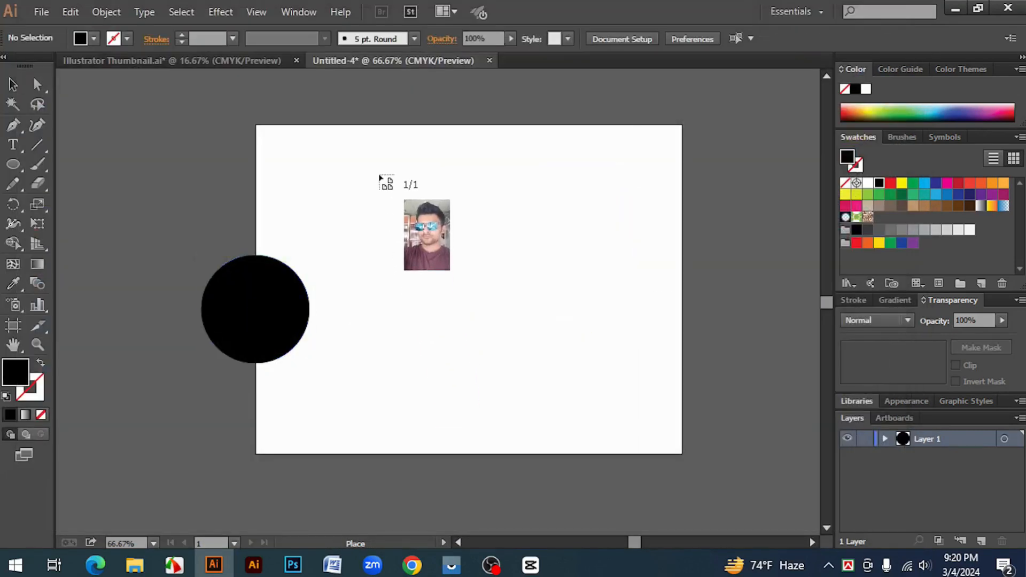
{"action": "left_click_drag", "start_coordinate": [380, 172], "coordinate": [709, 443]}
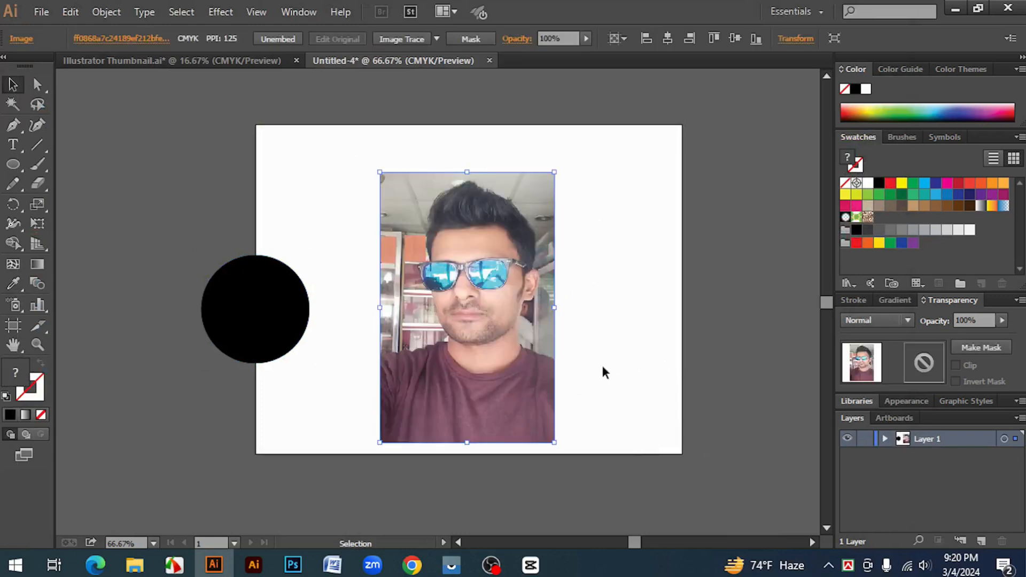
{"action": "left_click", "coordinate": [661, 332]}
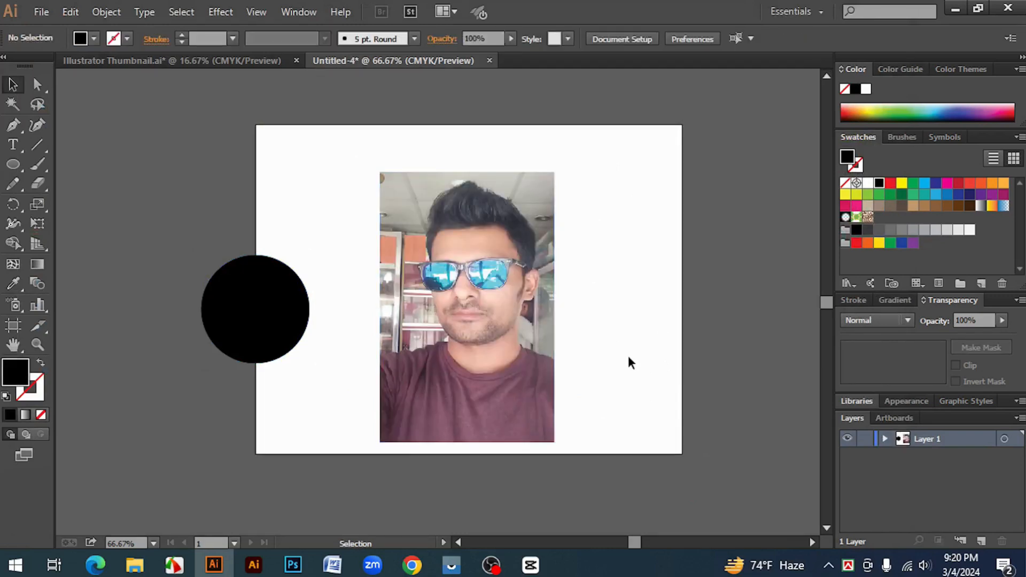
Move the black circle over the face in the photo and bring it to the front
{"action": "left_click", "coordinate": [268, 331]}
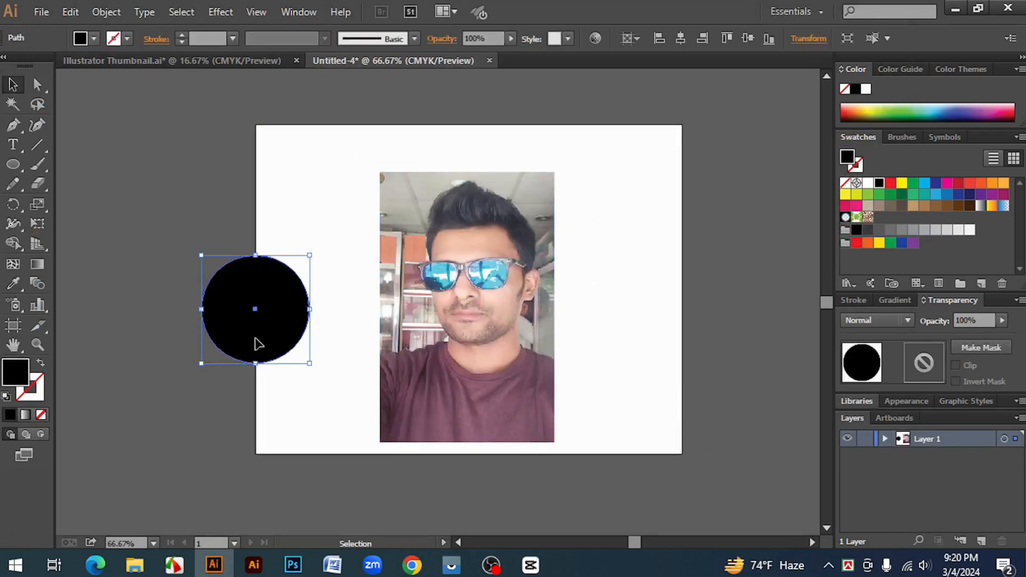
{"action": "left_click_drag", "start_coordinate": [260, 337], "coordinate": [480, 315]}
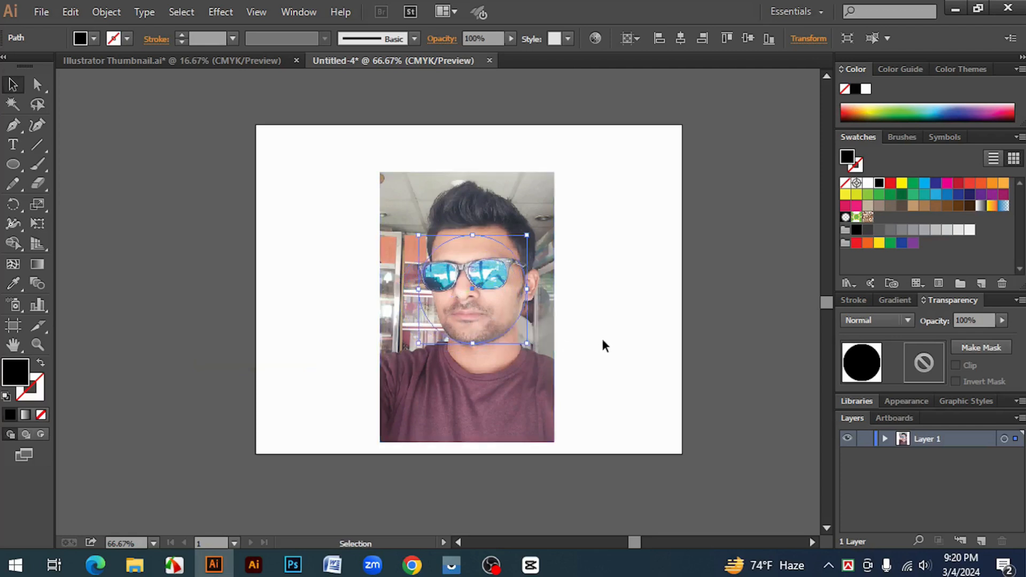
{"action": "key", "text": "ctrl+shift+bracketright"}
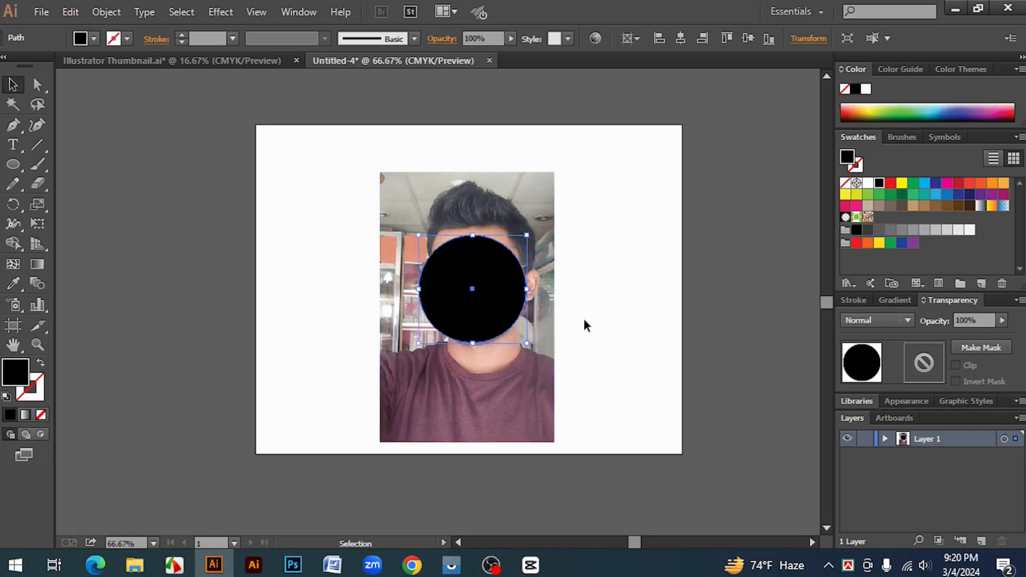
{"action": "left_click", "coordinate": [585, 315]}
{"action": "left_click", "coordinate": [499, 309]}
{"action": "left_click_drag", "start_coordinate": [653, 387], "coordinate": [400, 204]}
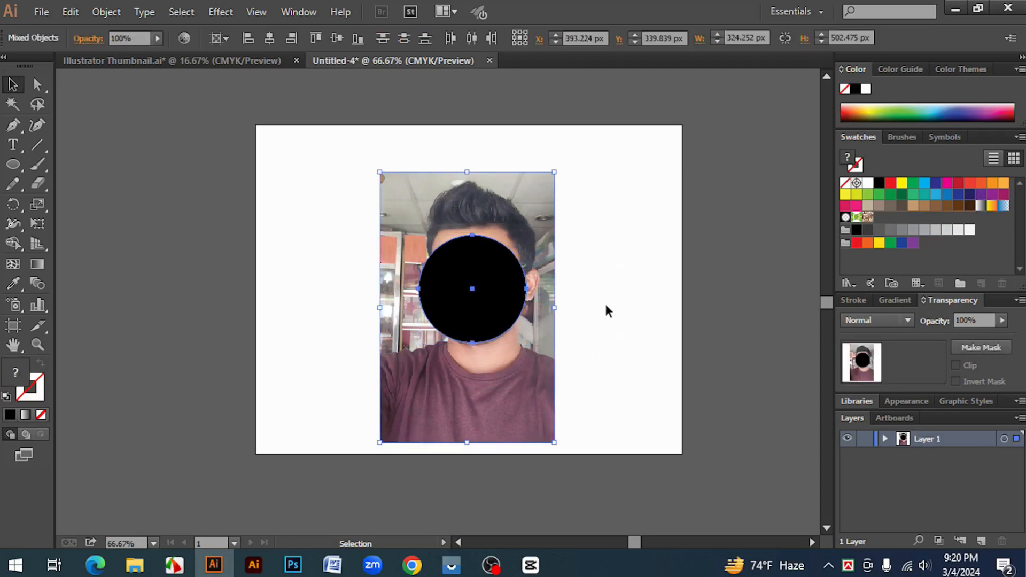
{"action": "left_click", "coordinate": [606, 309]}
Enlarge the circle from its center so it covers the whole face and nearly spans the photo's width
{"action": "left_click", "coordinate": [497, 305]}
{"action": "left_click_drag", "start_coordinate": [527, 344], "coordinate": [556, 372]}
{"action": "left_click", "coordinate": [630, 386]}
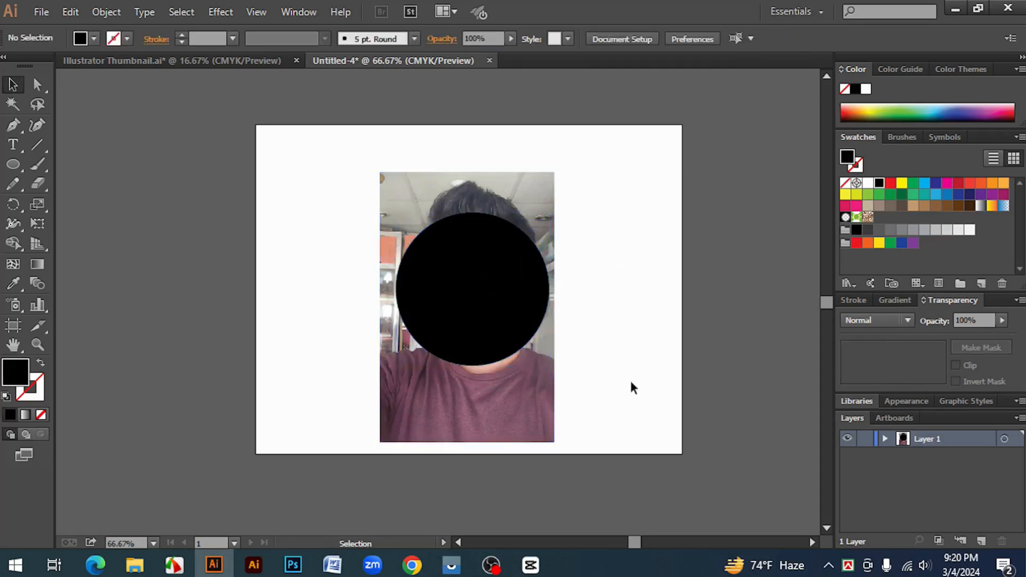
Try clipping the photo to the black circle with a clipping mask, and undo it
{"action": "left_click_drag", "start_coordinate": [629, 385], "coordinate": [424, 217]}
{"action": "right_click", "coordinate": [463, 246]}
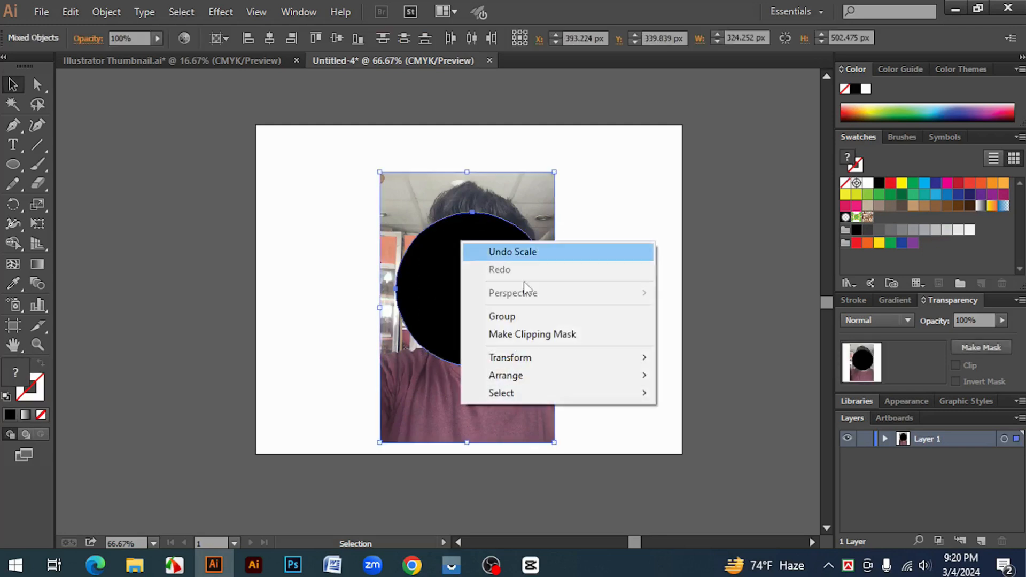
{"action": "left_click", "coordinate": [551, 336]}
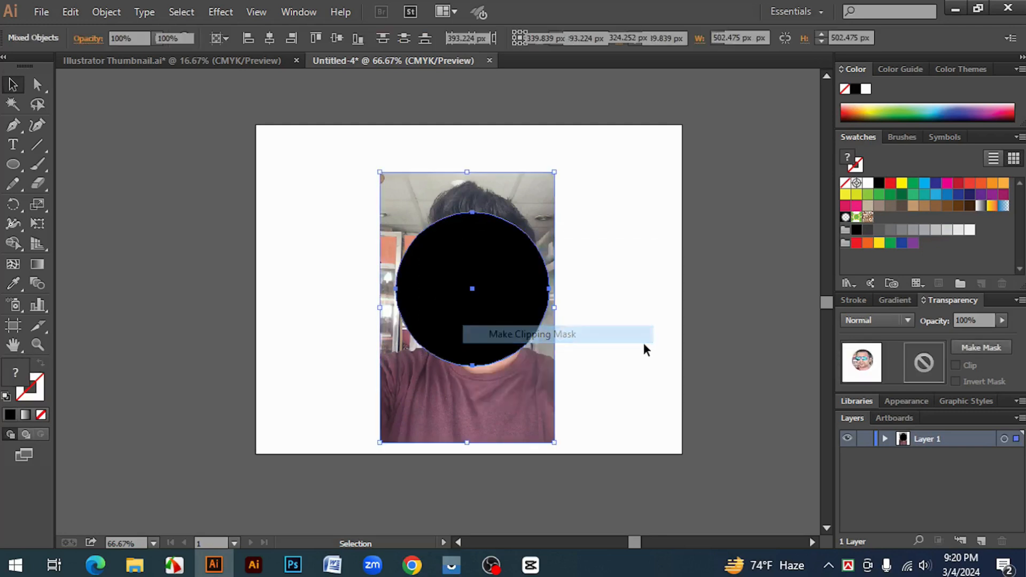
{"action": "left_click", "coordinate": [613, 334]}
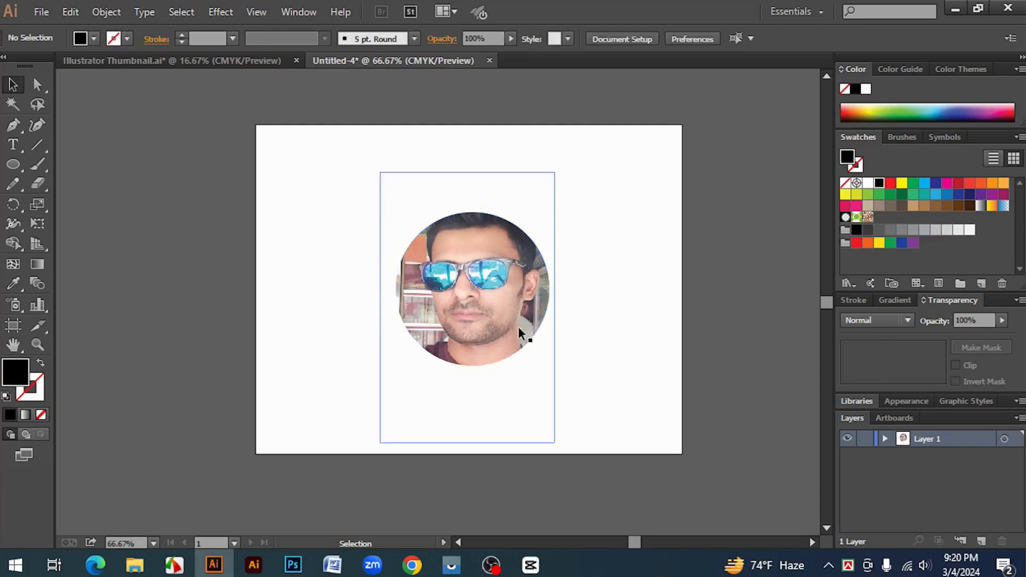
{"action": "key", "text": "ctrl+z"}
{"action": "left_click", "coordinate": [629, 316]}
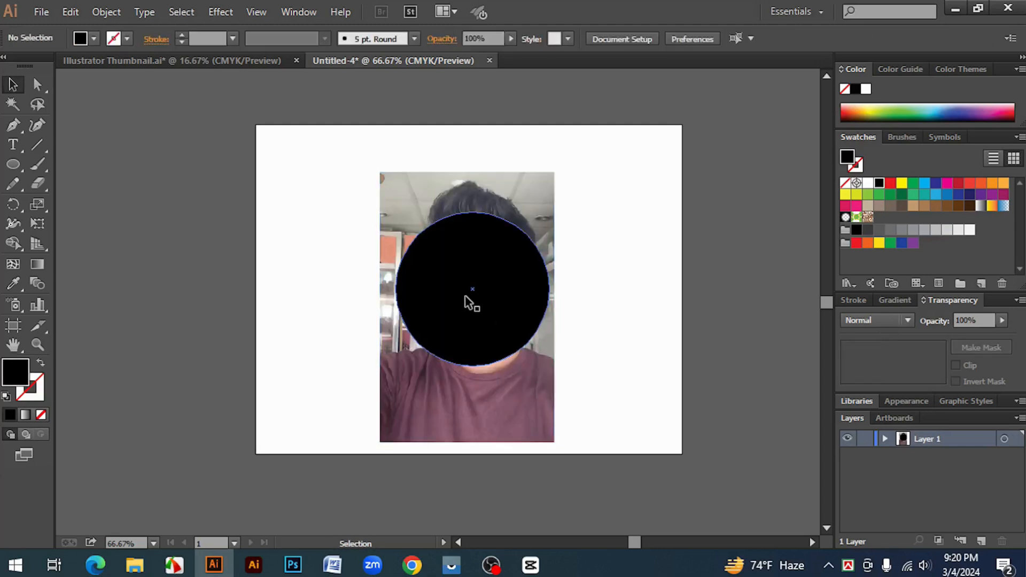
Shrink the black circle to about 141 px wide and duplicate it into a two-by-two grid over the photo's face area
{"action": "left_click_drag", "start_coordinate": [467, 299], "coordinate": [292, 306]}
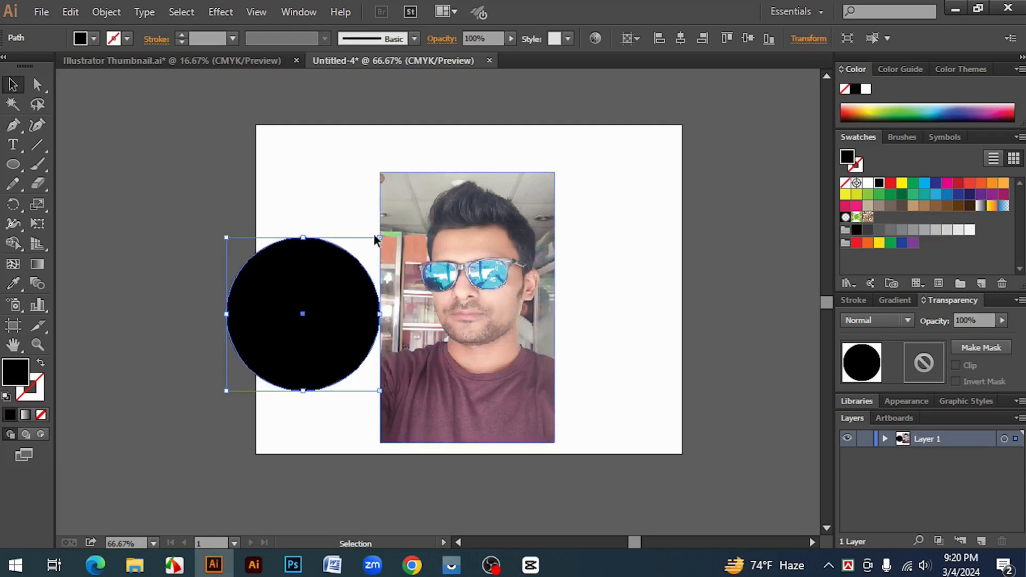
{"action": "left_click_drag", "start_coordinate": [324, 262], "coordinate": [298, 262]}
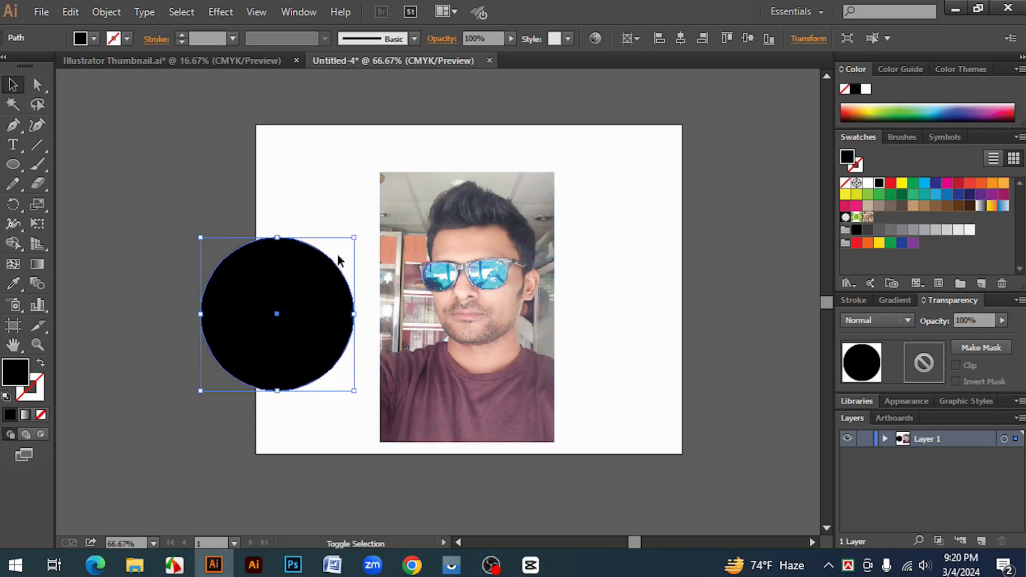
{"action": "left_click_drag", "start_coordinate": [354, 237], "coordinate": [501, 334]}
{"action": "left_click", "coordinate": [442, 241], "text": "shift"}
{"action": "left_click", "coordinate": [618, 339]}
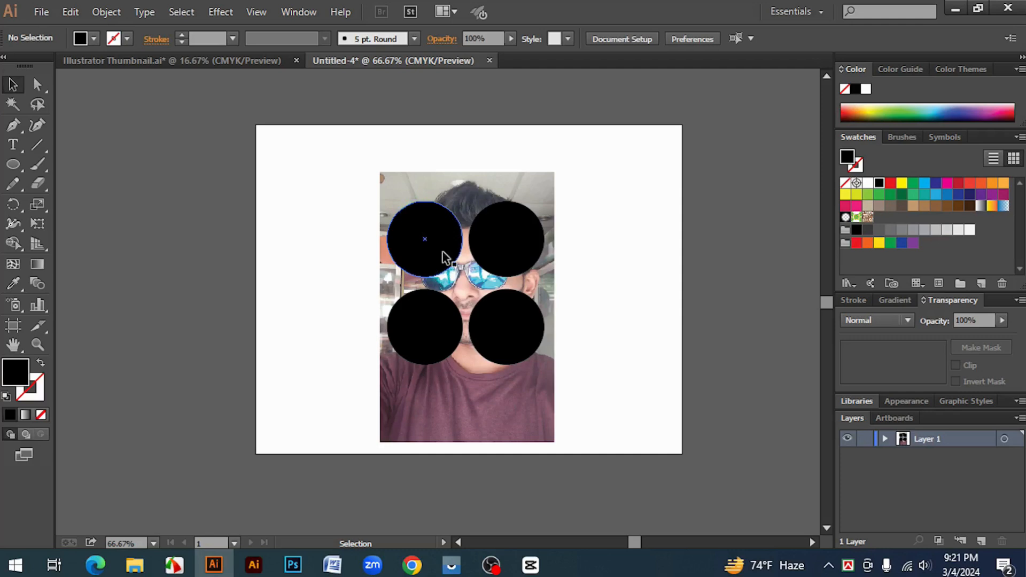
{"action": "left_click", "coordinate": [412, 242]}
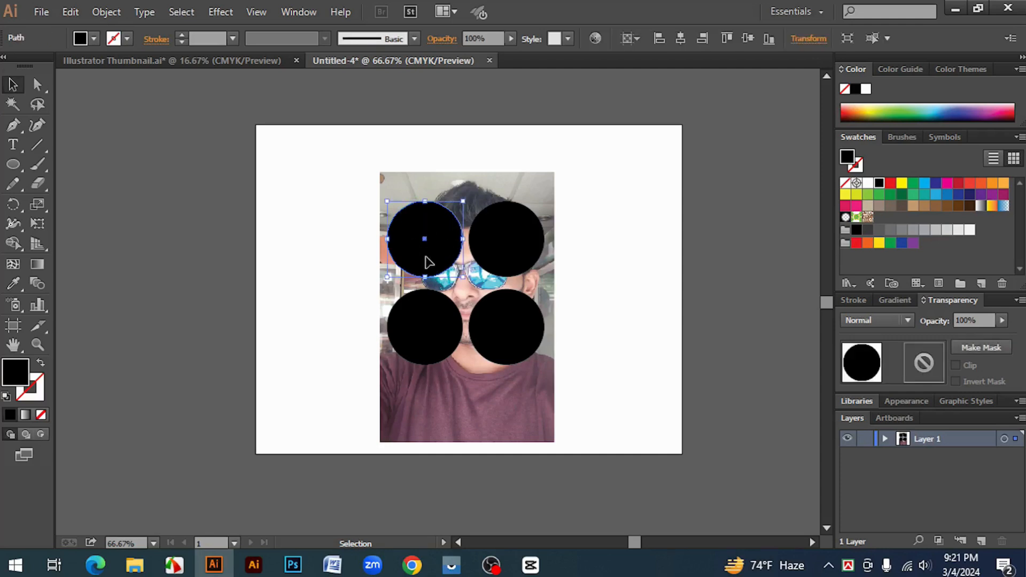
{"action": "left_click", "coordinate": [504, 247], "text": "shift"}
{"action": "left_click", "coordinate": [513, 330], "text": "shift"}
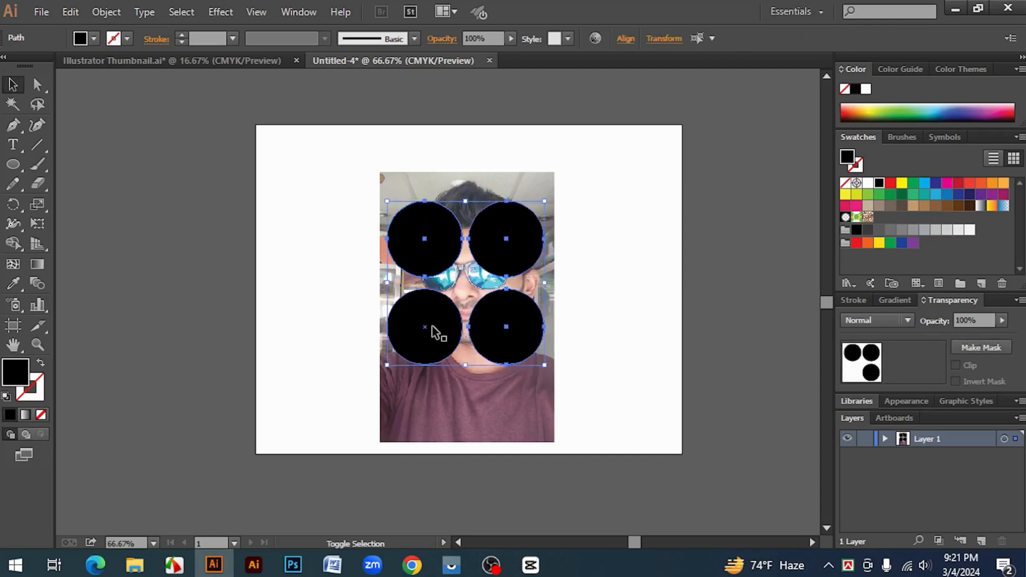
{"action": "left_click", "coordinate": [432, 330], "text": "shift"}
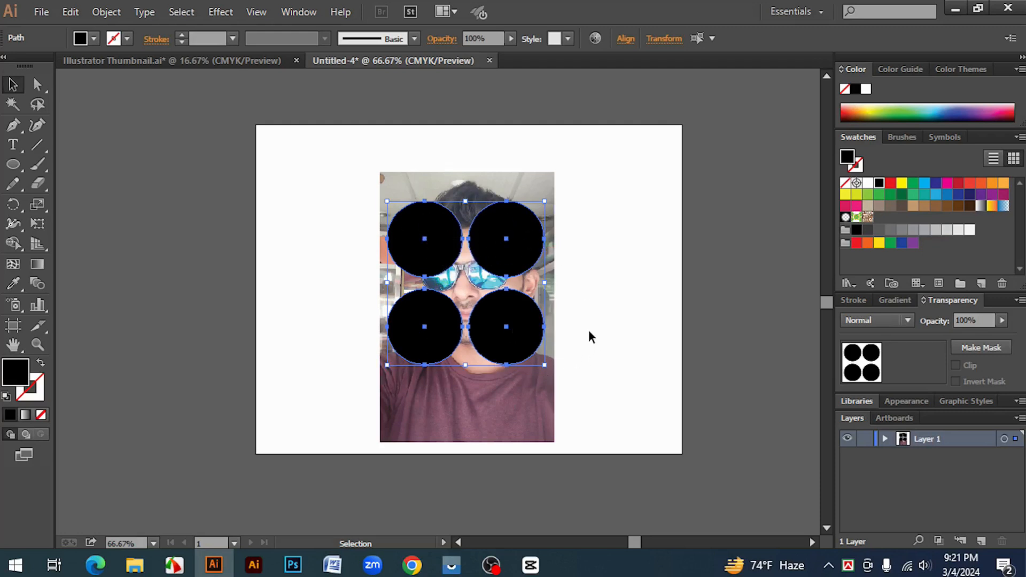
{"action": "left_click", "coordinate": [592, 310]}
Try clipping the photo to all four separate circles with a clipping mask, and undo it
{"action": "left_click_drag", "start_coordinate": [646, 385], "coordinate": [360, 187]}
{"action": "right_click", "coordinate": [444, 184]}
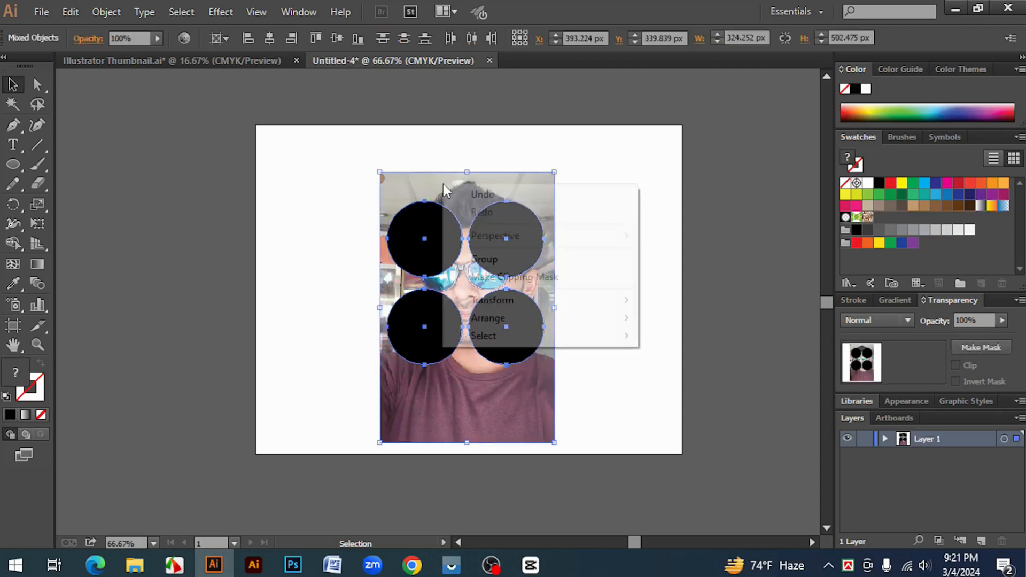
{"action": "left_click", "coordinate": [537, 279]}
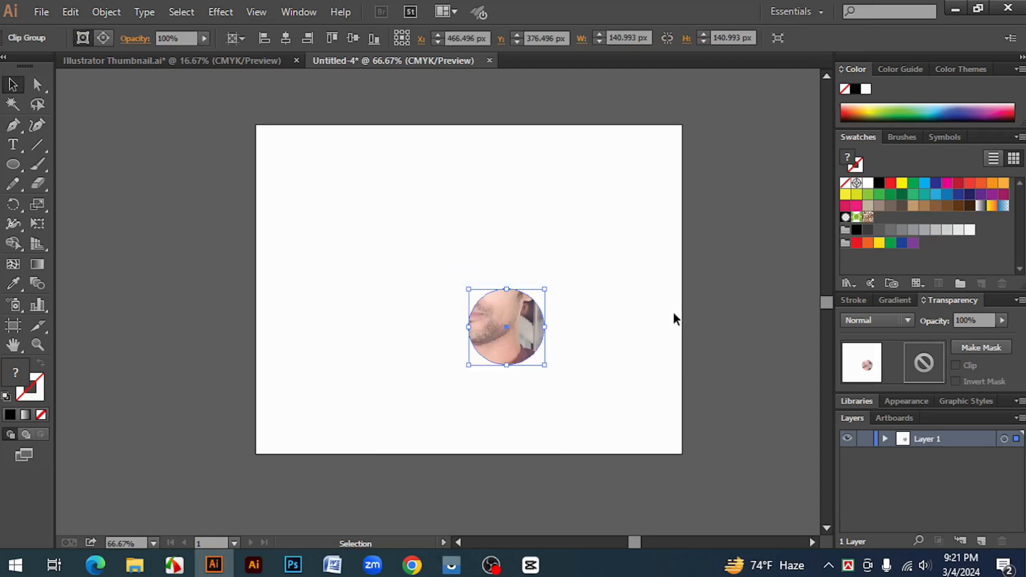
{"action": "left_click", "coordinate": [628, 325]}
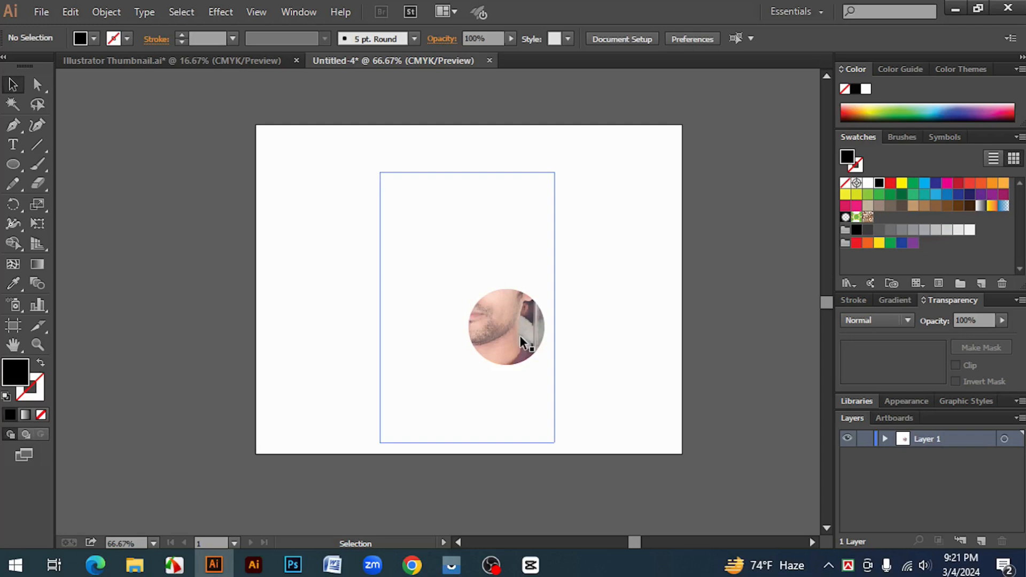
{"action": "key", "text": "ctrl+z"}
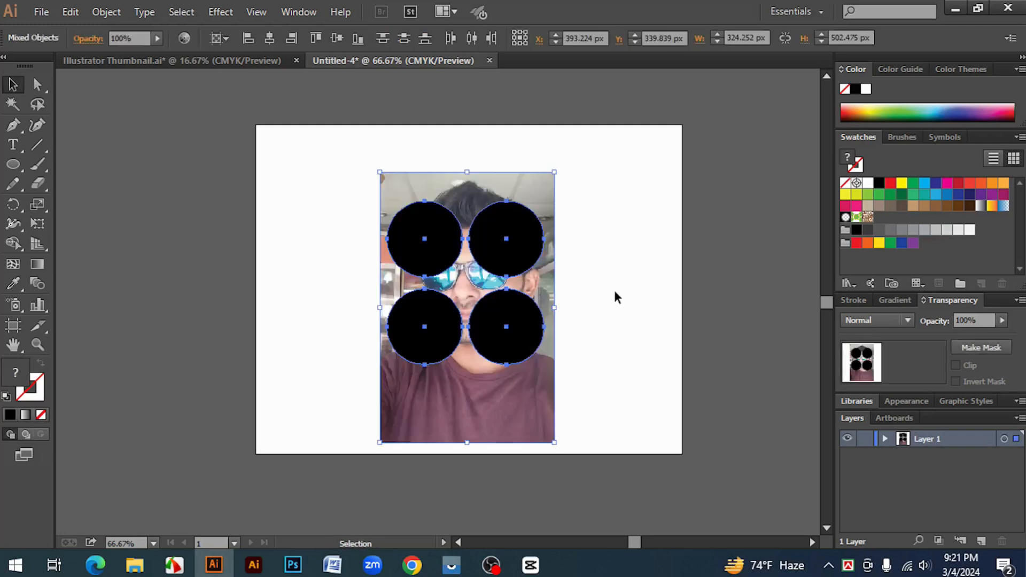
{"action": "left_click", "coordinate": [615, 292]}
{"action": "right_click", "coordinate": [421, 228]}
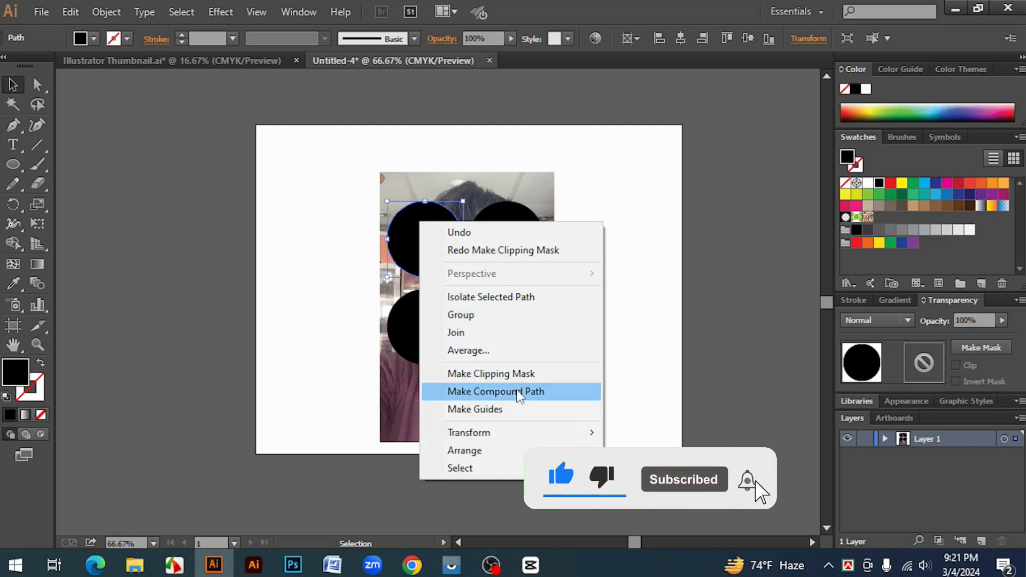
{"action": "left_click", "coordinate": [649, 325]}
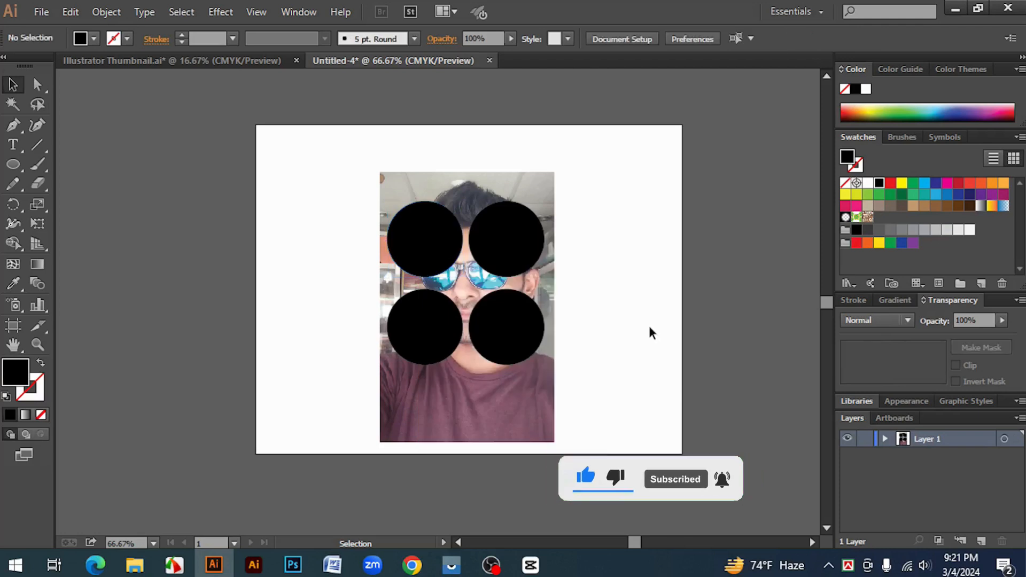
Move three of the four circles off the photo to its right, leaving only the upper-left circle on it
{"action": "left_click_drag", "start_coordinate": [498, 263], "coordinate": [595, 270]}
{"action": "left_click_drag", "start_coordinate": [508, 354], "coordinate": [583, 359]}
{"action": "left_click_drag", "start_coordinate": [456, 343], "coordinate": [710, 431]}
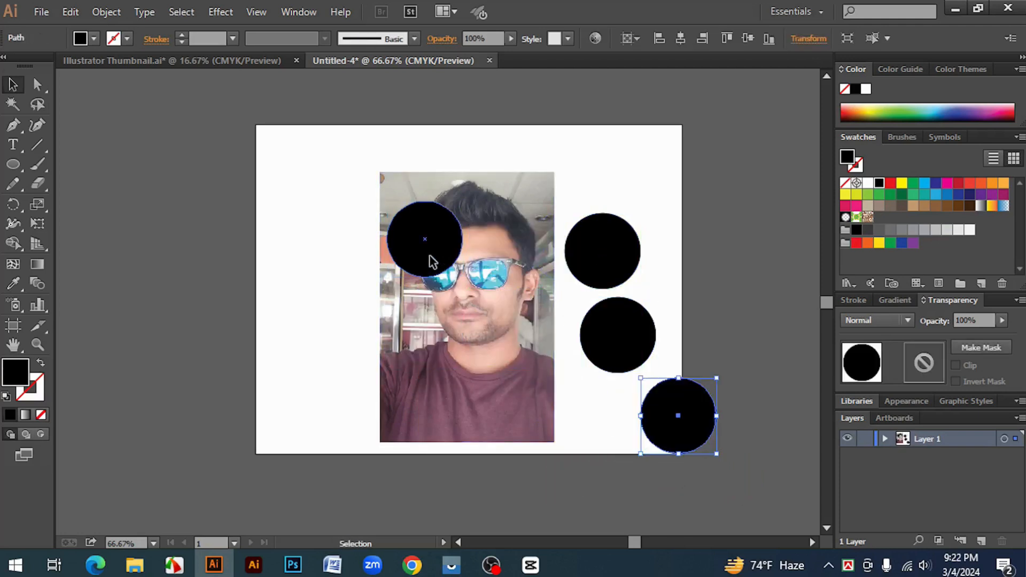
Enlarge the circle remaining on the photo to nearly the photo's width and center it over the head
{"action": "left_click", "coordinate": [441, 267]}
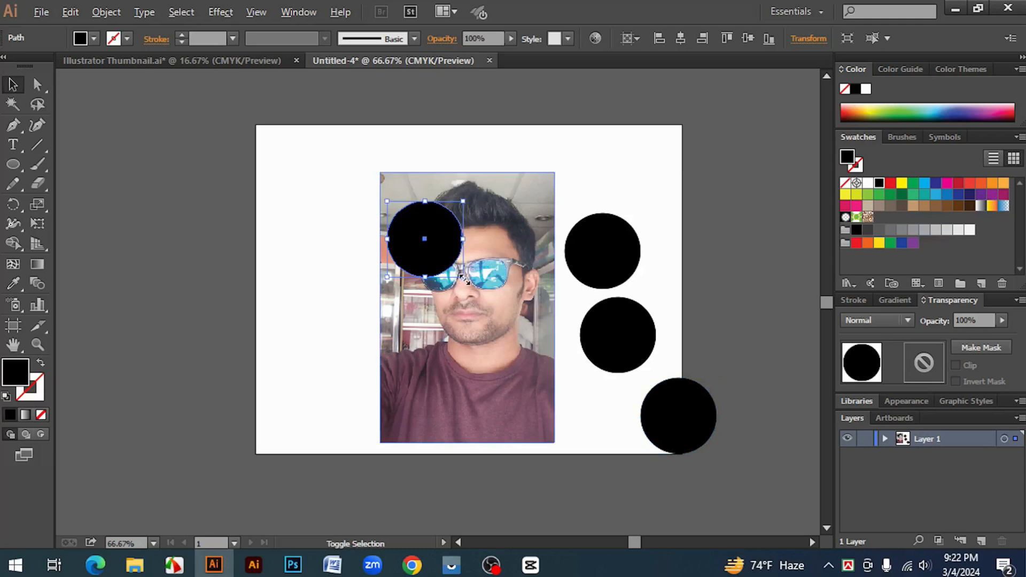
{"action": "left_click_drag", "start_coordinate": [462, 278], "coordinate": [494, 318]}
{"action": "left_click_drag", "start_coordinate": [419, 256], "coordinate": [460, 286]}
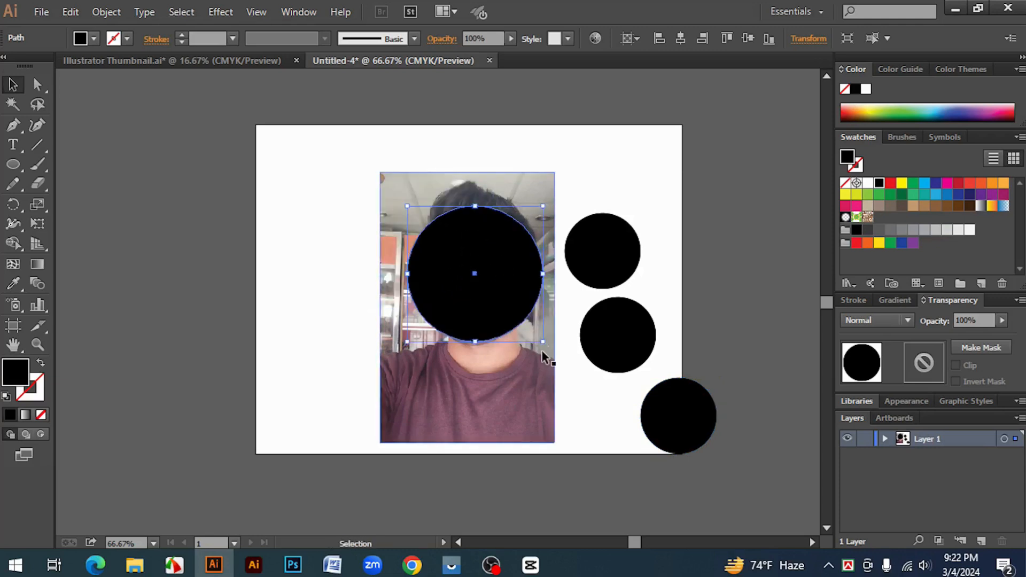
{"action": "left_click_drag", "start_coordinate": [542, 344], "coordinate": [555, 353]}
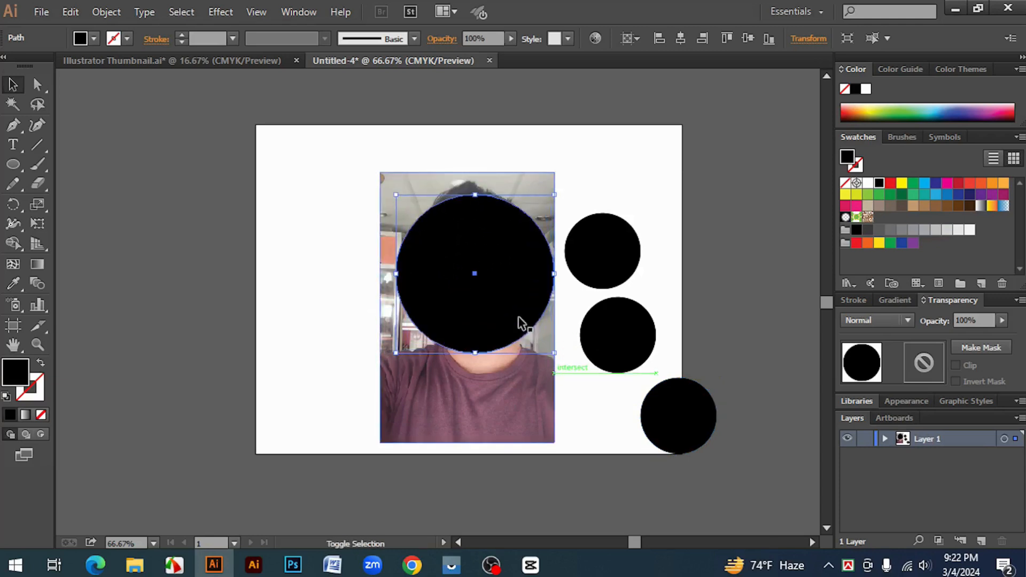
{"action": "left_click_drag", "start_coordinate": [501, 296], "coordinate": [489, 273]}
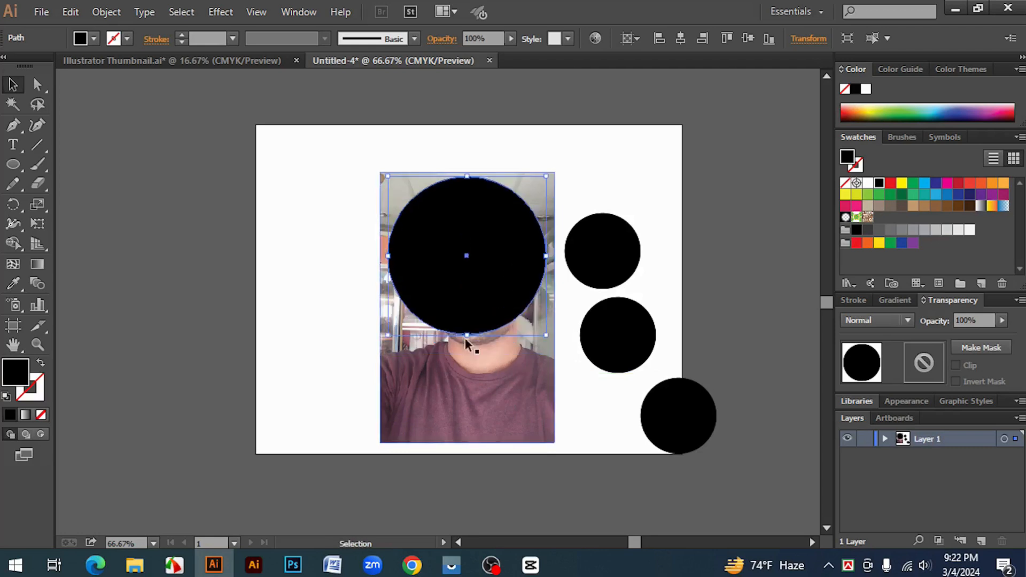
Try clipping the photo to the single circle enlarged to about 308 px wide, and undo the mask and the enlargement
{"action": "left_click_drag", "start_coordinate": [467, 336], "coordinate": [466, 342]}
{"action": "left_click", "coordinate": [319, 278]}
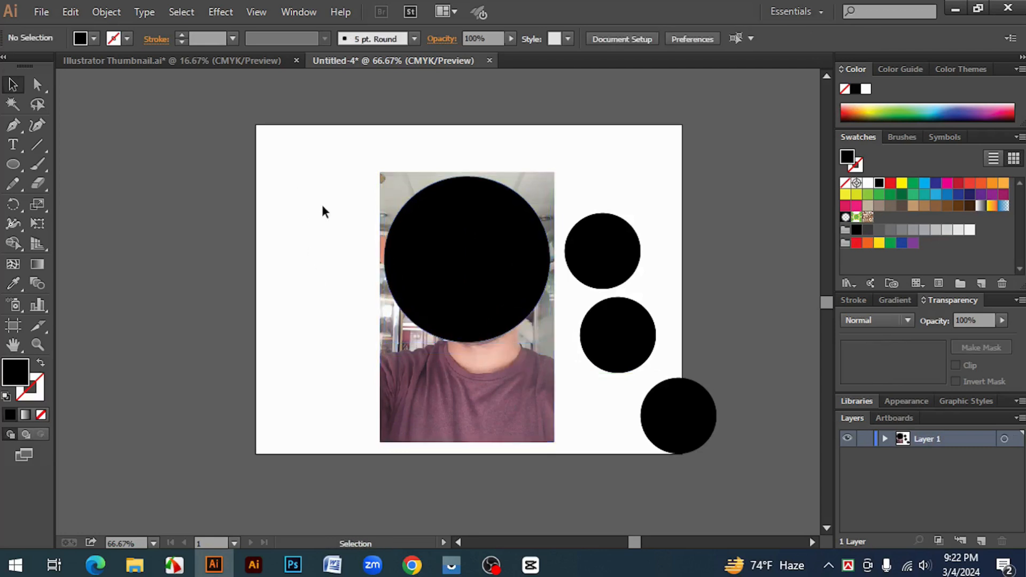
{"action": "left_click_drag", "start_coordinate": [296, 190], "coordinate": [445, 321]}
{"action": "right_click", "coordinate": [419, 232]}
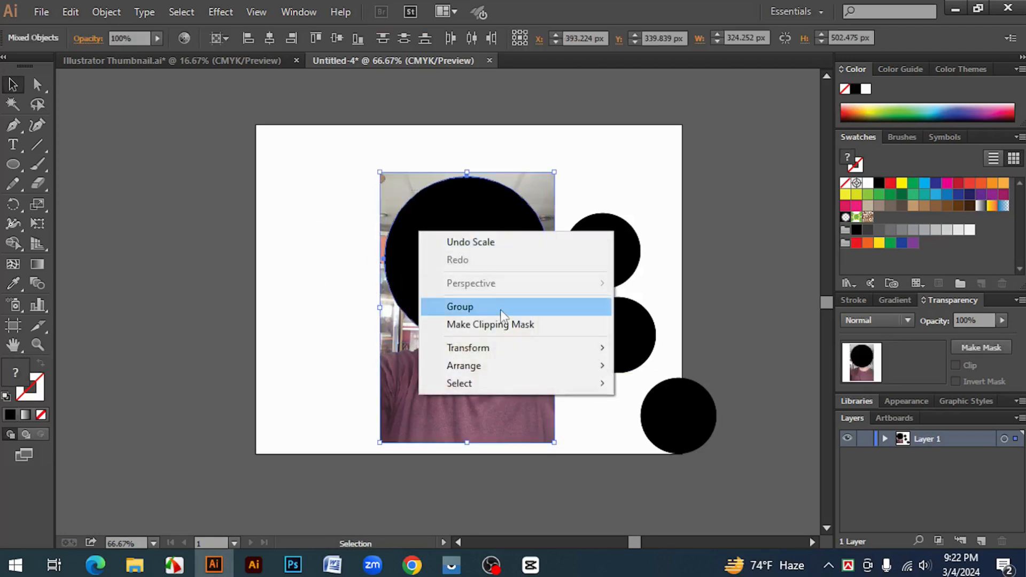
{"action": "left_click", "coordinate": [503, 327]}
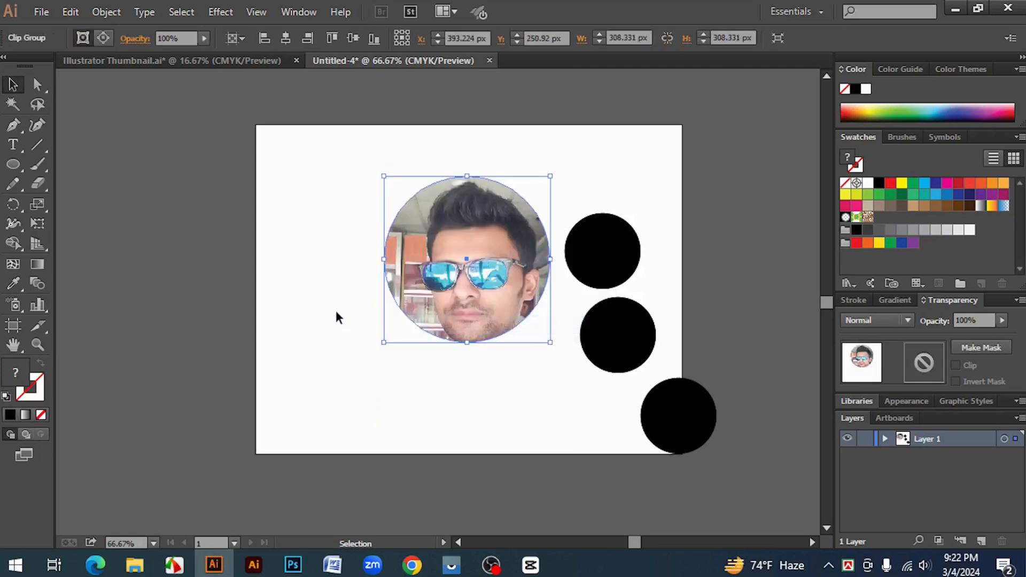
{"action": "left_click", "coordinate": [336, 313]}
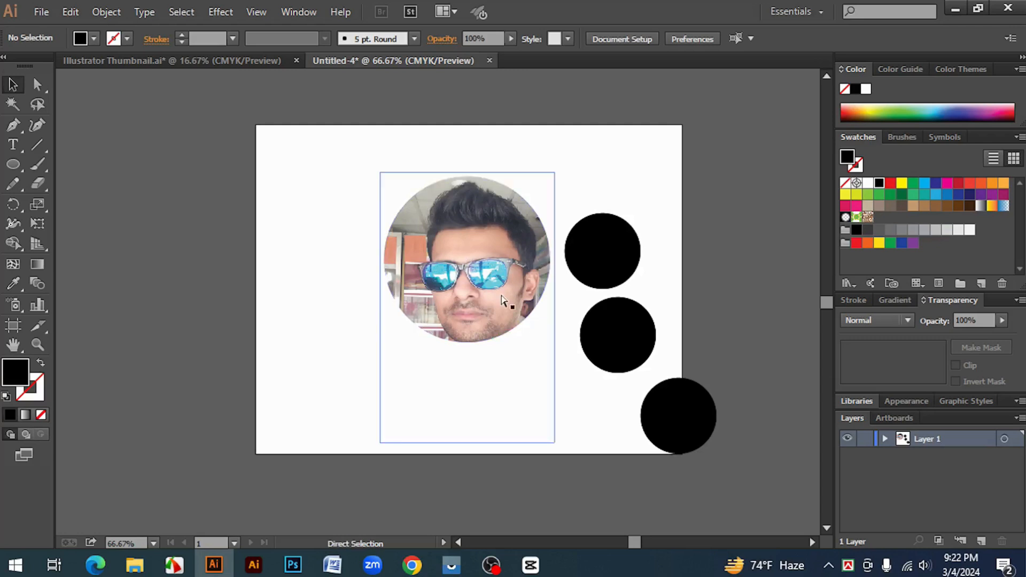
{"action": "key", "text": "ctrl+z"}
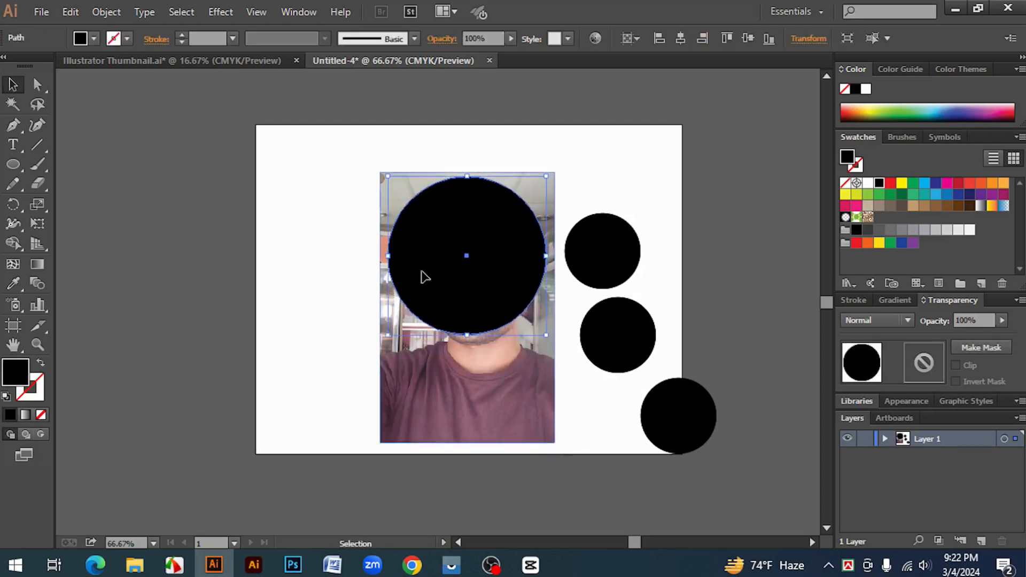
Delete the large circle, and place one small circle and a copy of it side by side over the photo's forehead area
{"action": "left_click_drag", "start_coordinate": [494, 262], "coordinate": [333, 257]}
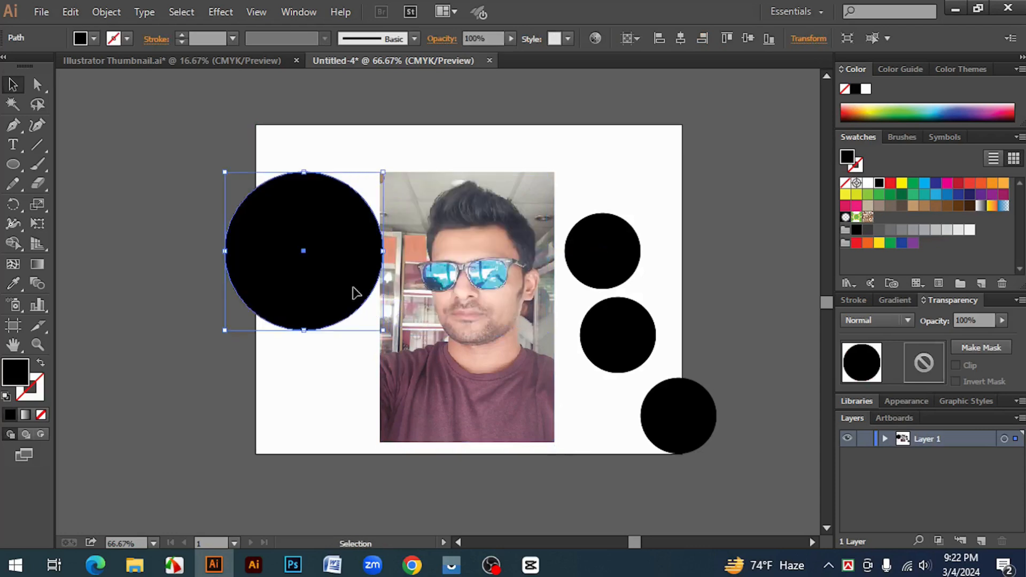
{"action": "key", "text": "Delete"}
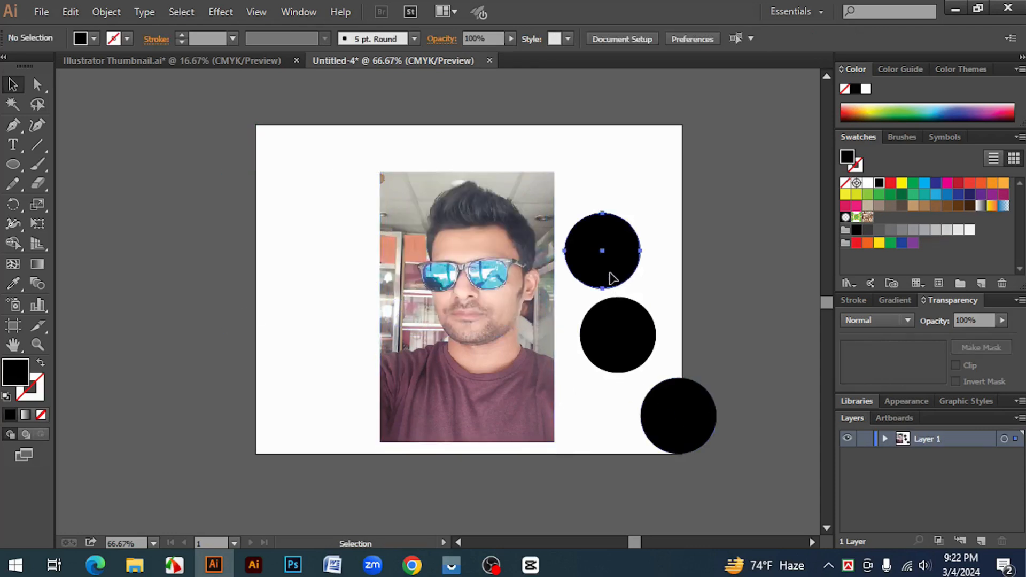
{"action": "left_click_drag", "start_coordinate": [619, 263], "coordinate": [519, 257]}
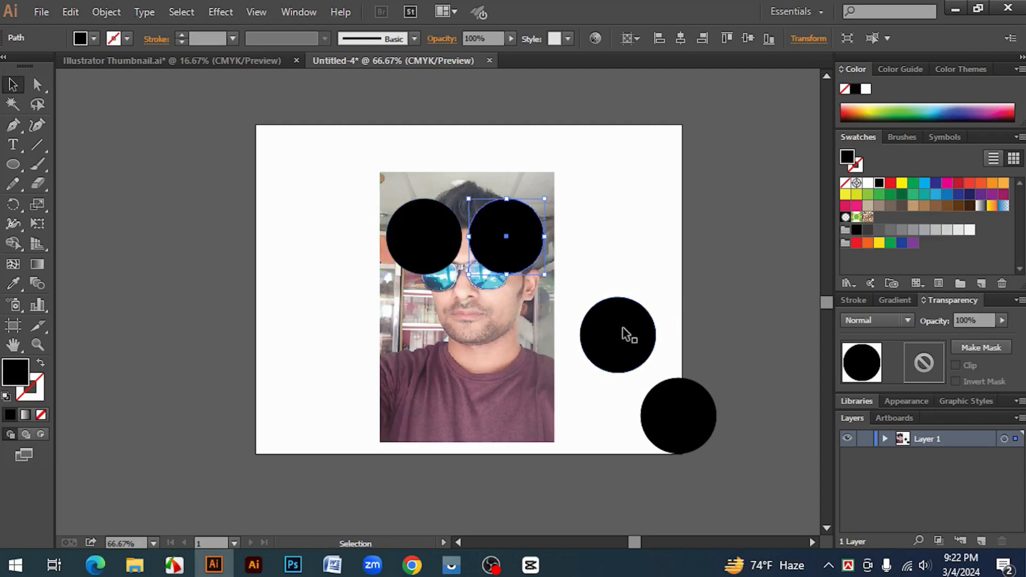
Delete the two spare circles beside the photo and duplicate the remaining pair straight down to form a two-by-two grid
{"action": "left_click", "coordinate": [641, 337]}
{"action": "left_click", "coordinate": [664, 411]}
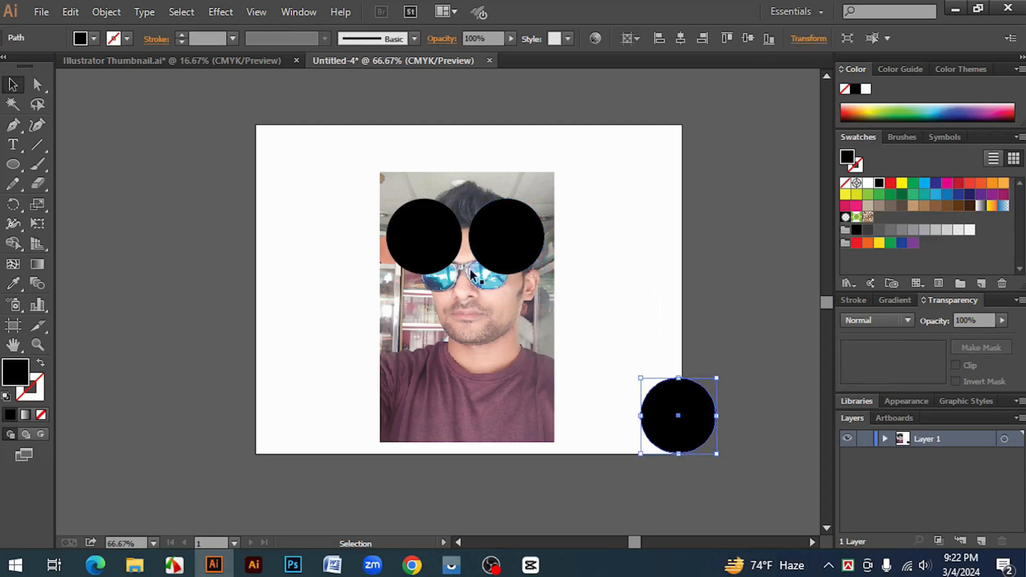
{"action": "key", "text": "Delete"}
{"action": "left_click", "coordinate": [447, 251]}
{"action": "left_click", "coordinate": [503, 249], "text": "shift"}
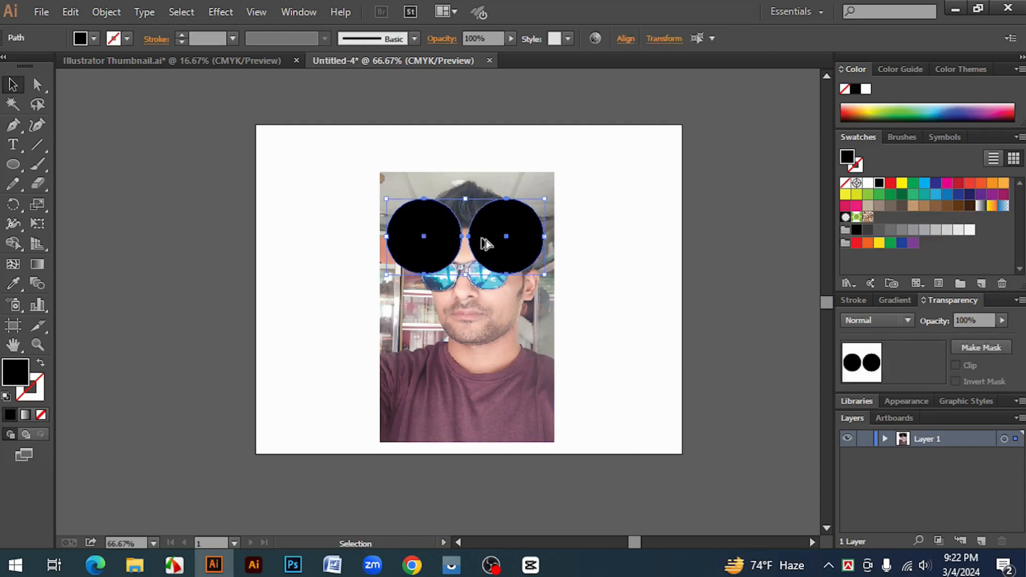
{"action": "left_click_drag", "start_coordinate": [488, 238], "coordinate": [488, 328]}
Try clipping the photo to the rebuilt grid of four circles with a clipping mask, and undo it
{"action": "left_click_drag", "start_coordinate": [624, 368], "coordinate": [357, 181]}
{"action": "right_click", "coordinate": [410, 184]}
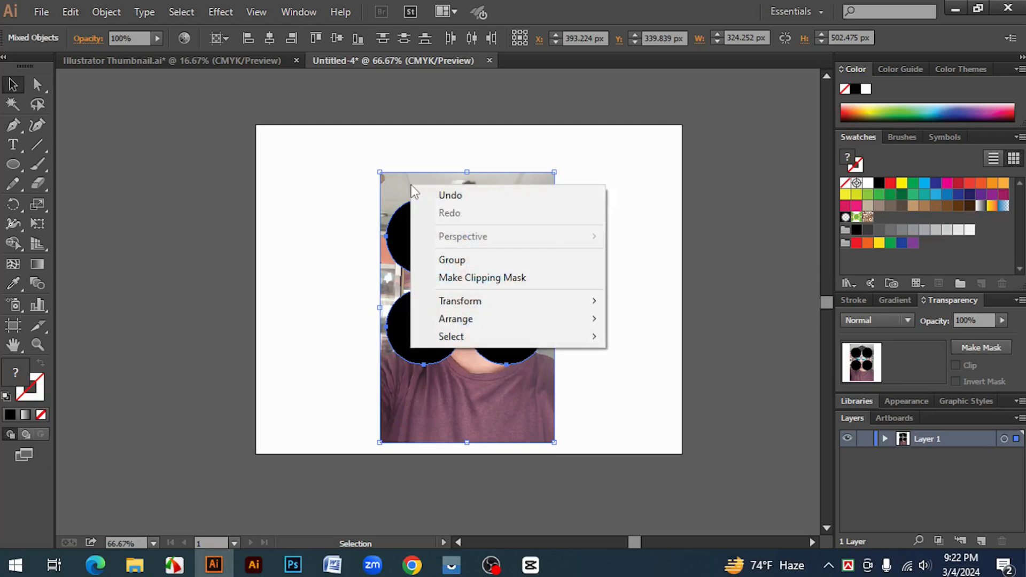
{"action": "left_click", "coordinate": [515, 282]}
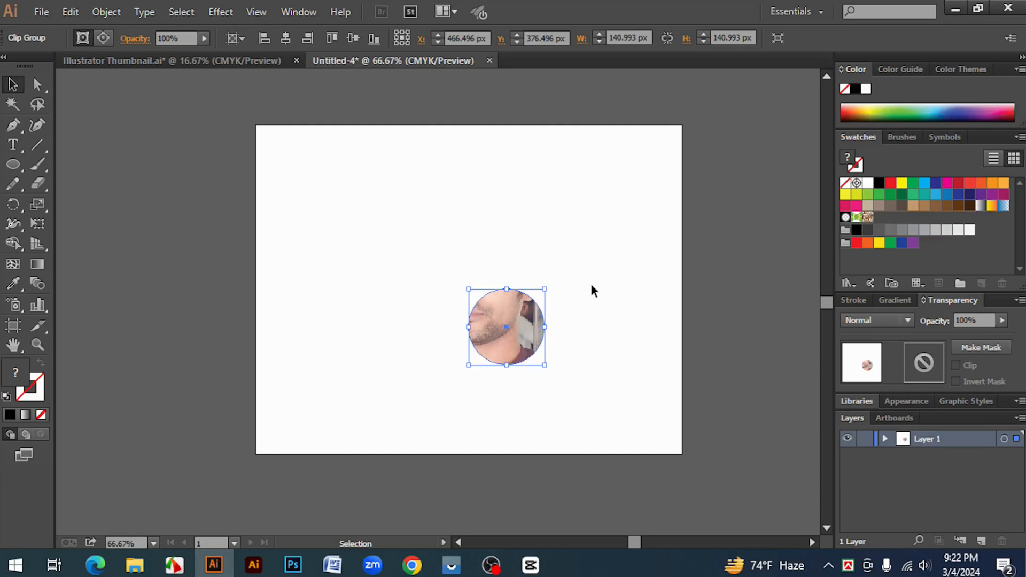
{"action": "key", "text": "ctrl+z"}
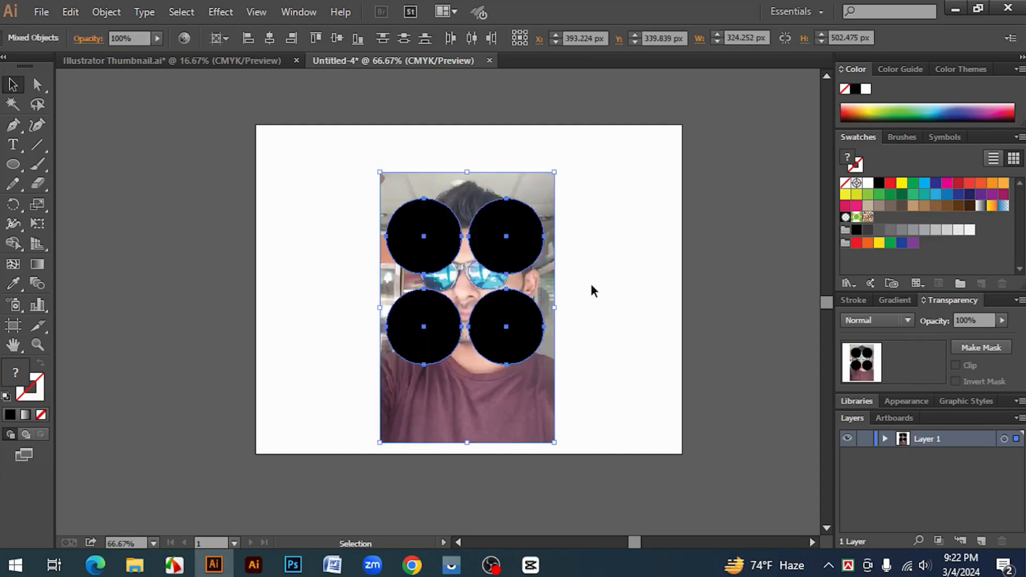
{"action": "left_click", "coordinate": [626, 283]}
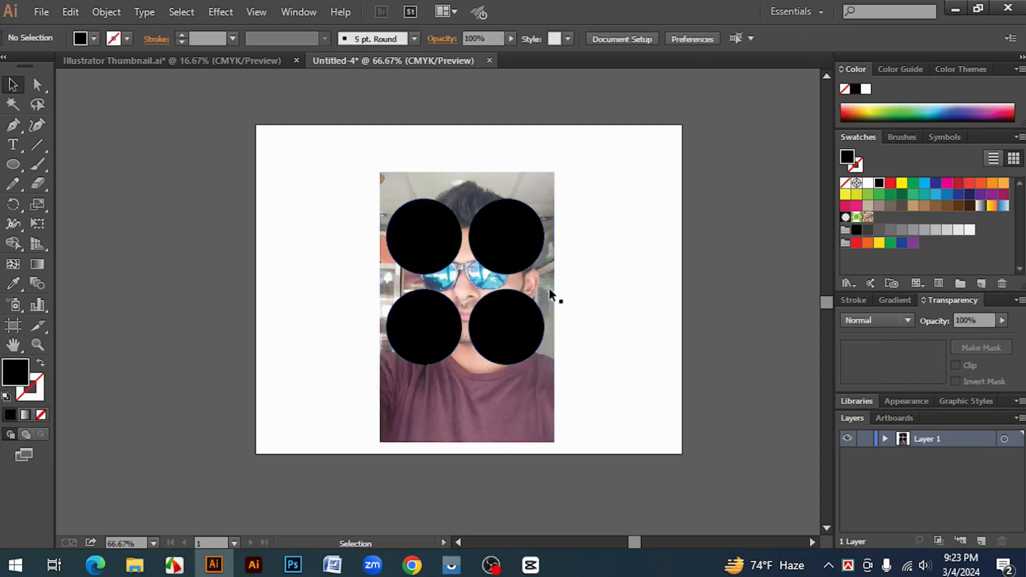
{"action": "left_click", "coordinate": [427, 231]}
{"action": "right_click", "coordinate": [432, 226]}
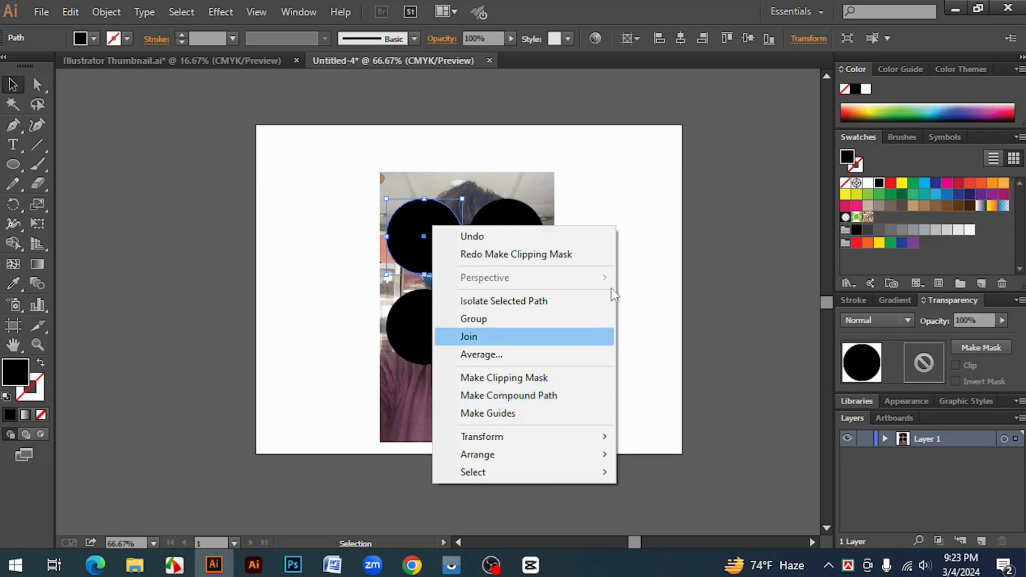
{"action": "left_click", "coordinate": [634, 180]}
Delete all four black circles from the photo
{"action": "left_click", "coordinate": [408, 254]}
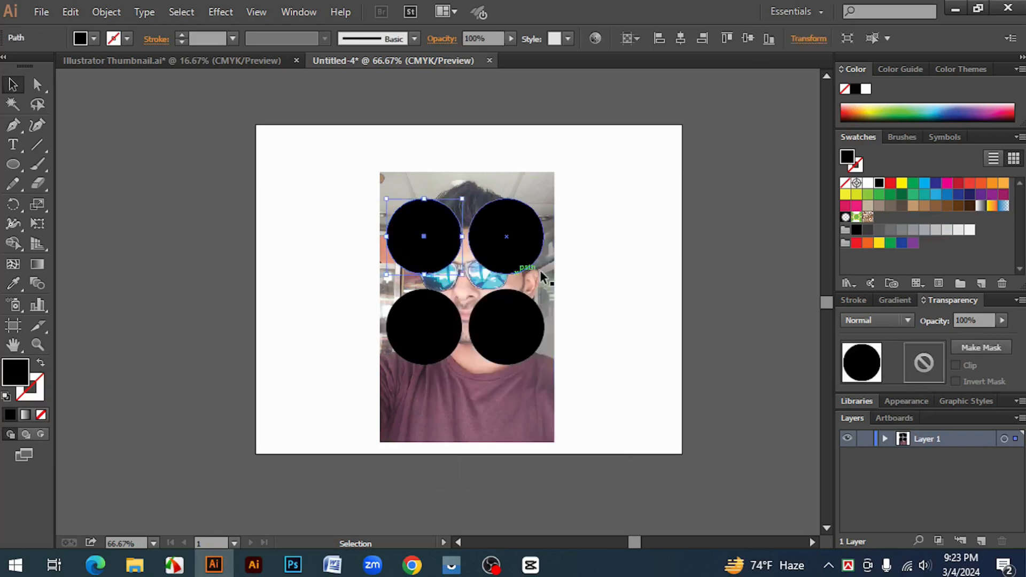
{"action": "key", "text": "Delete"}
{"action": "left_click", "coordinate": [520, 262]}
{"action": "key", "text": "Delete"}
{"action": "left_click", "coordinate": [435, 341]}
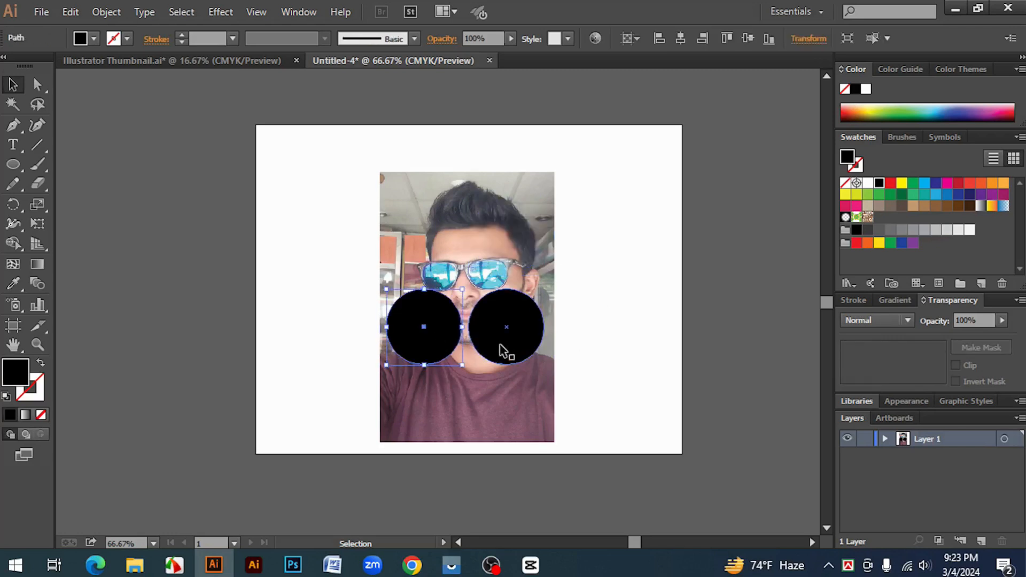
{"action": "key", "text": "Delete"}
{"action": "left_click", "coordinate": [506, 347]}
{"action": "key", "text": "Delete"}
Shrink the photo proportionally about its center to about 195 px wide and 301 px high
{"action": "left_click", "coordinate": [505, 347]}
{"action": "left_click_drag", "start_coordinate": [562, 434], "coordinate": [522, 390]}
{"action": "left_click", "coordinate": [588, 386]}
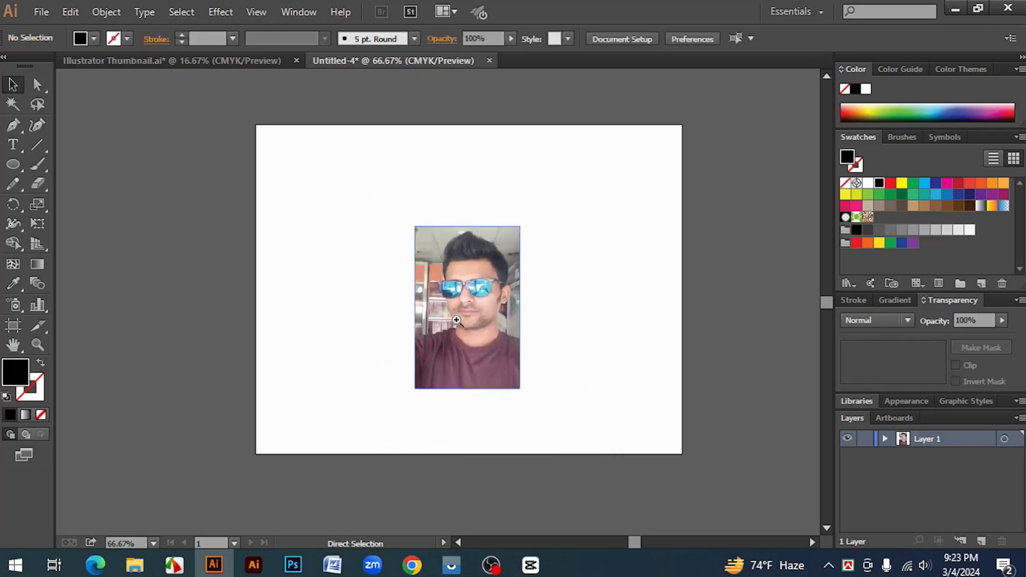
Draw a narrow black vertical rectangle along the photo's left edge, spanning the photo's full height
{"action": "left_click", "coordinate": [455, 311], "text": "ctrl"}
{"action": "left_click", "coordinate": [456, 308], "text": "ctrl"}
{"action": "left_click_drag", "start_coordinate": [627, 332], "coordinate": [638, 317]}
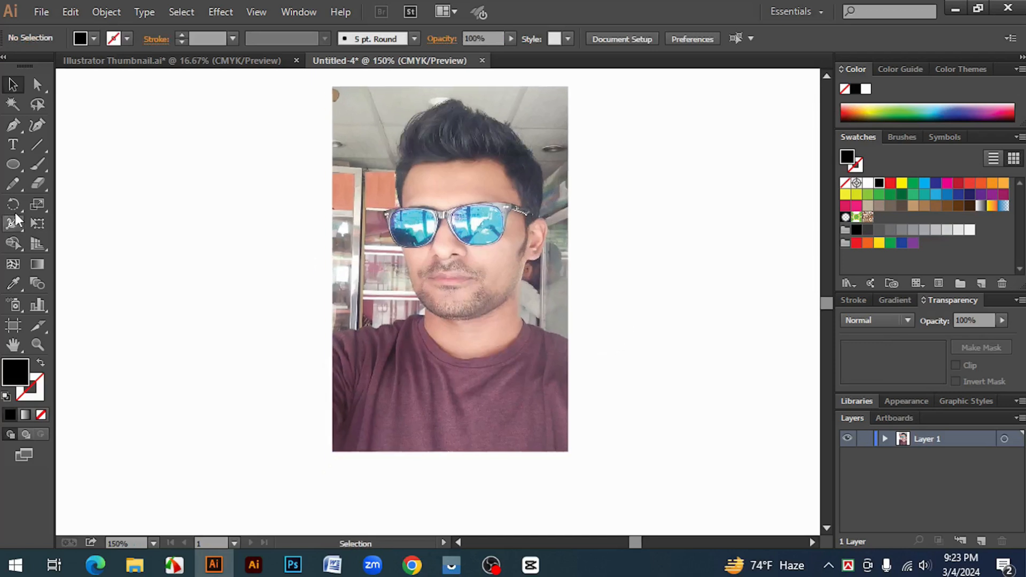
{"action": "left_click", "coordinate": [13, 164]}
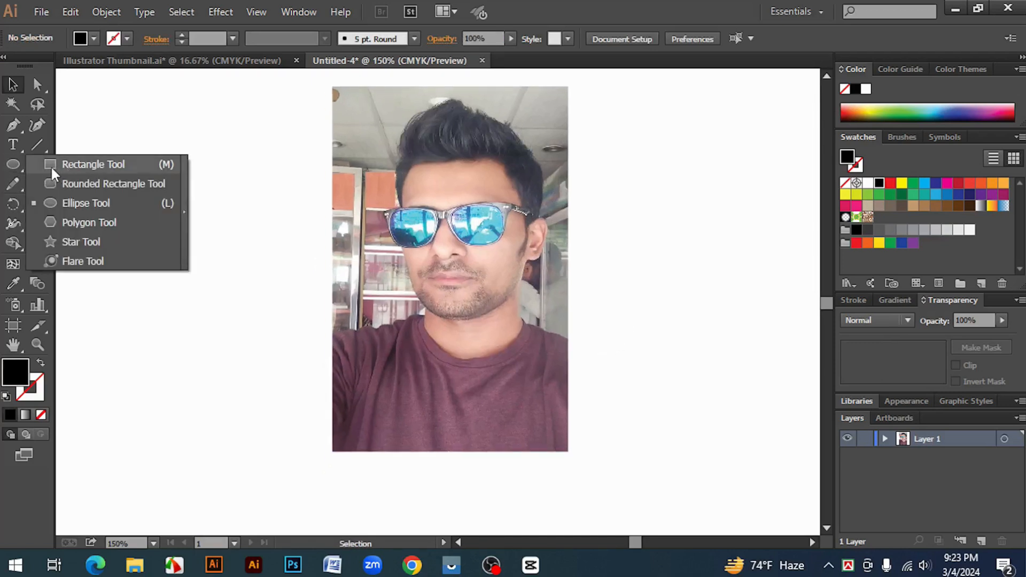
{"action": "left_click", "coordinate": [50, 163]}
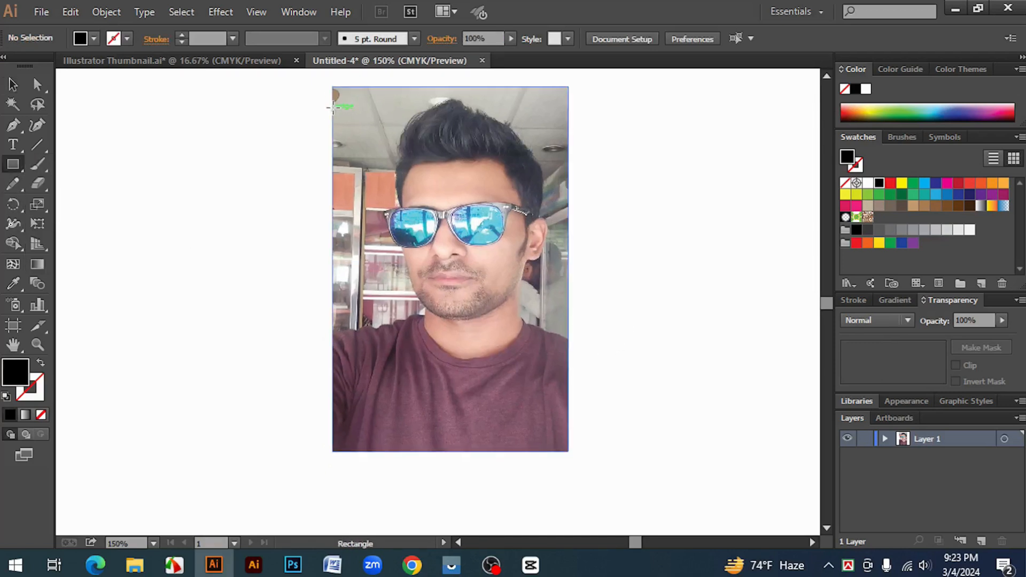
{"action": "left_click_drag", "start_coordinate": [334, 87], "coordinate": [357, 450]}
{"action": "left_click", "coordinate": [15, 85]}
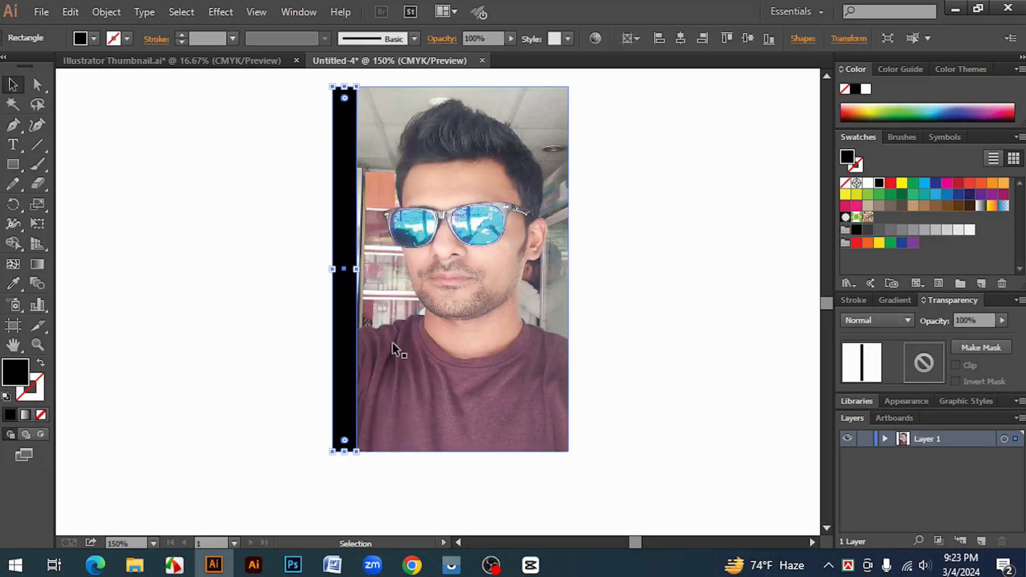
Duplicate the strip to the right with a narrow gap and repeat the copy until eight evenly spaced strips cover most of the photo
{"action": "left_click_drag", "start_coordinate": [350, 339], "coordinate": [378, 344]}
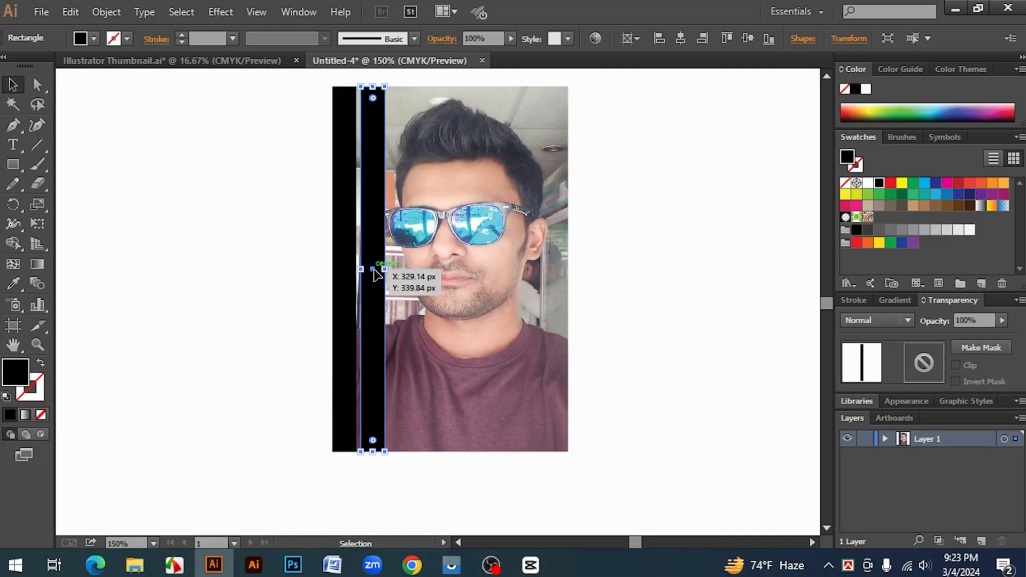
{"action": "key", "text": "a"}
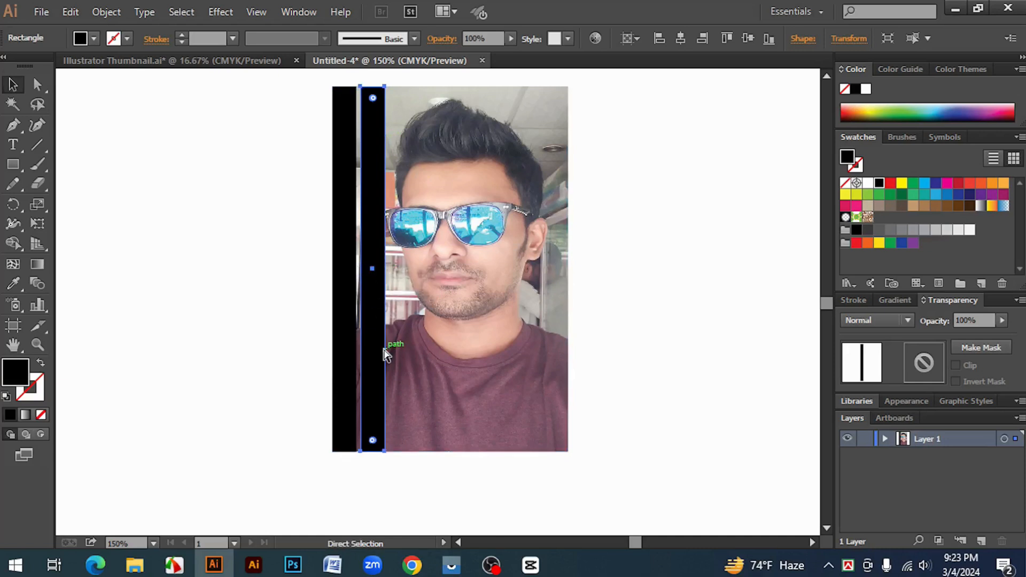
{"action": "key", "text": "ctrl+d"}
{"action": "key", "text": "ctrl+d"}
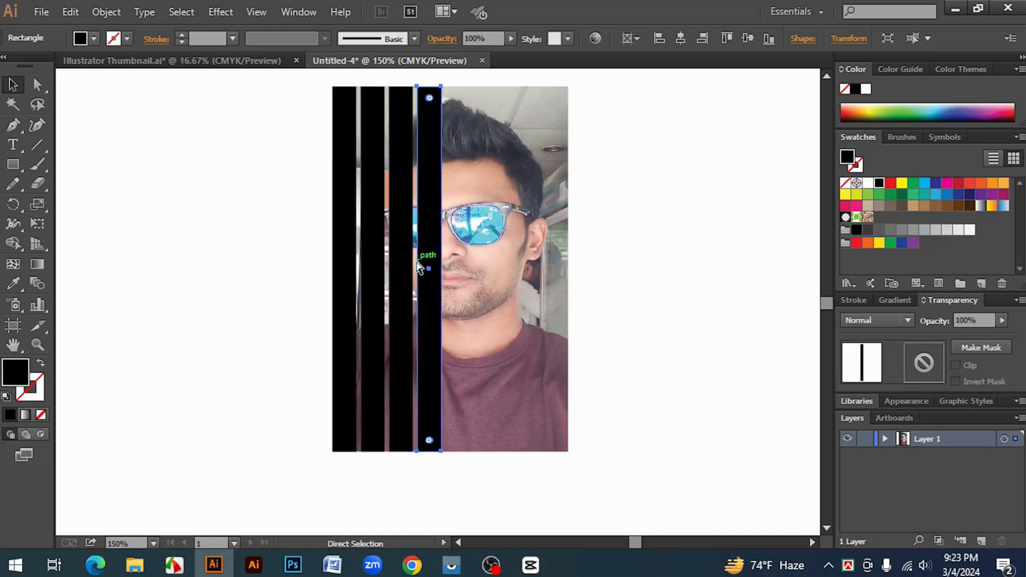
{"action": "key", "text": "ctrl+d"}
{"action": "key", "text": "ctrl+d"}
{"action": "key", "text": "ctrl+d"}
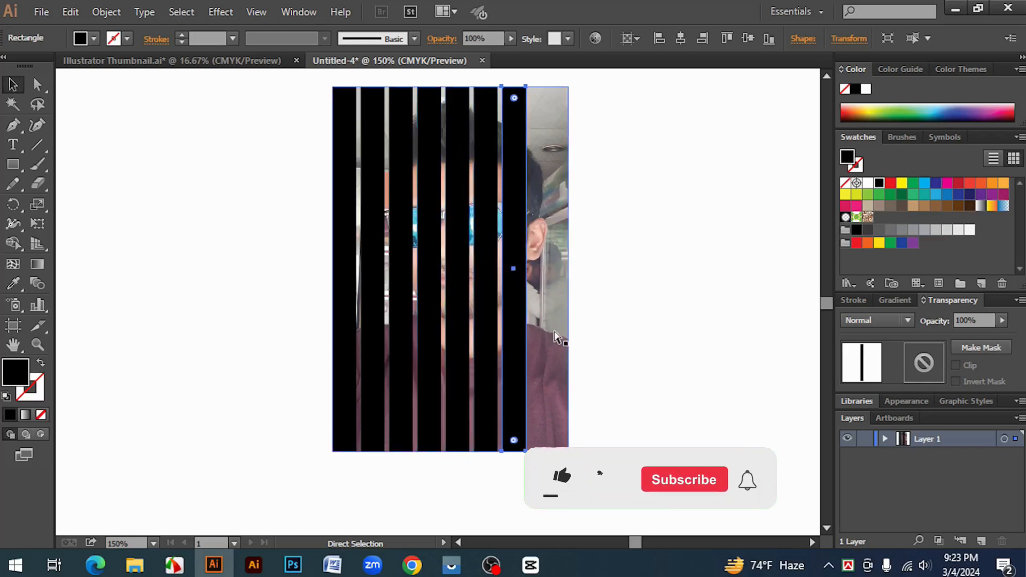
{"action": "key", "text": "ctrl+d"}
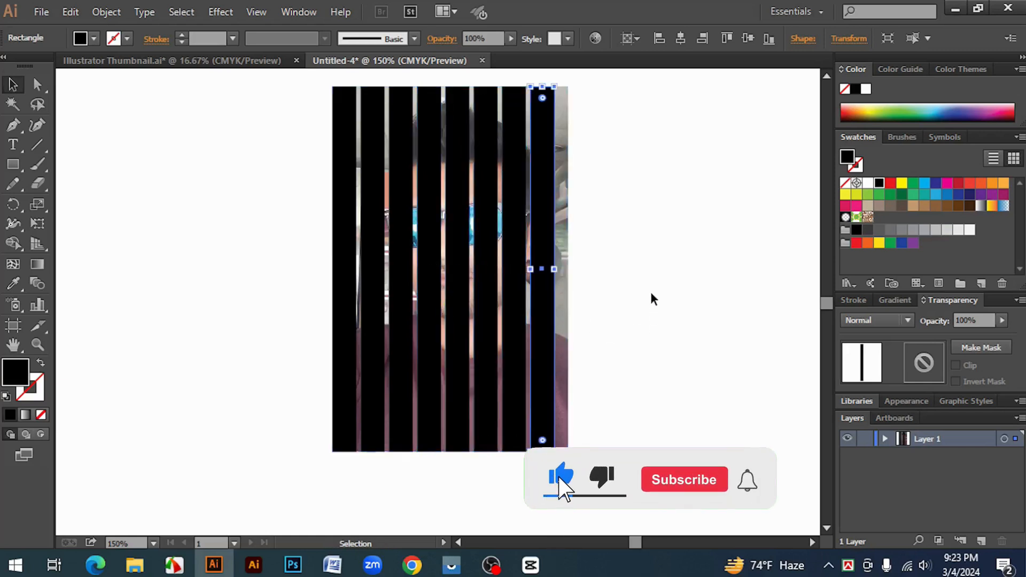
{"action": "left_click", "coordinate": [652, 297]}
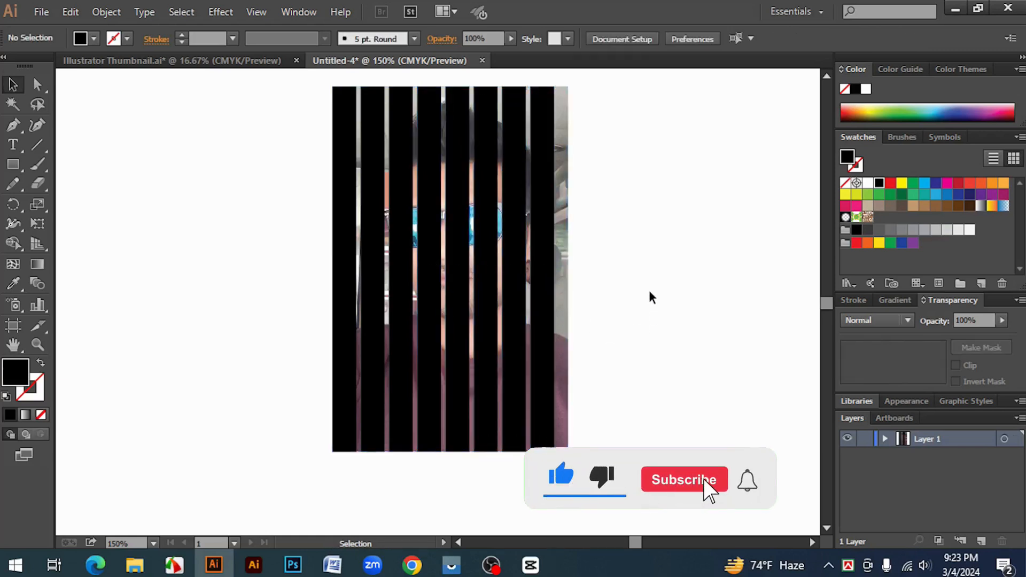
Combine all eight black strips into one compound path, leaving the photo out of the selection
{"action": "left_click", "coordinate": [544, 227]}
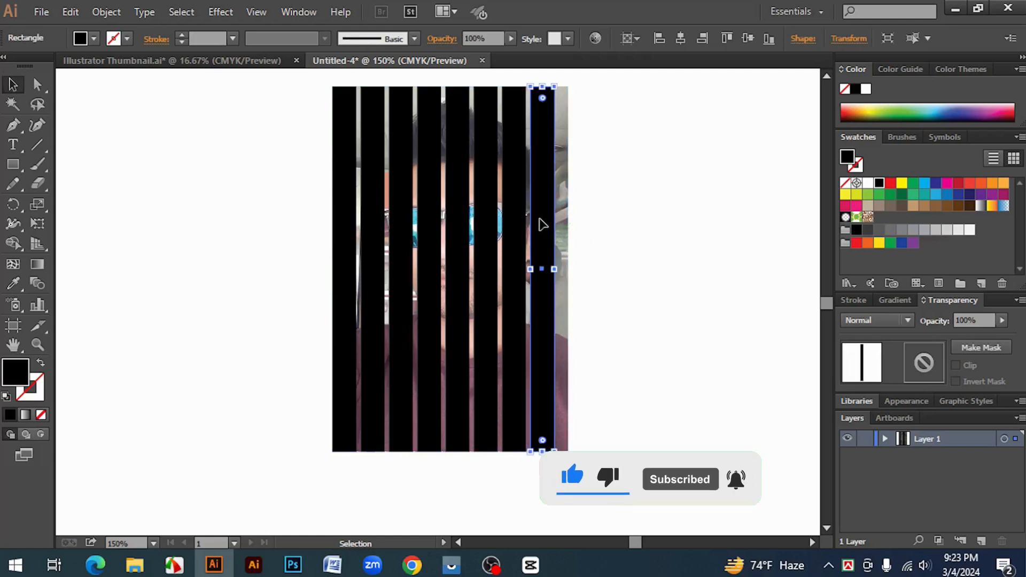
{"action": "left_click", "coordinate": [523, 217], "text": "shift"}
{"action": "left_click", "coordinate": [487, 212], "text": "shift"}
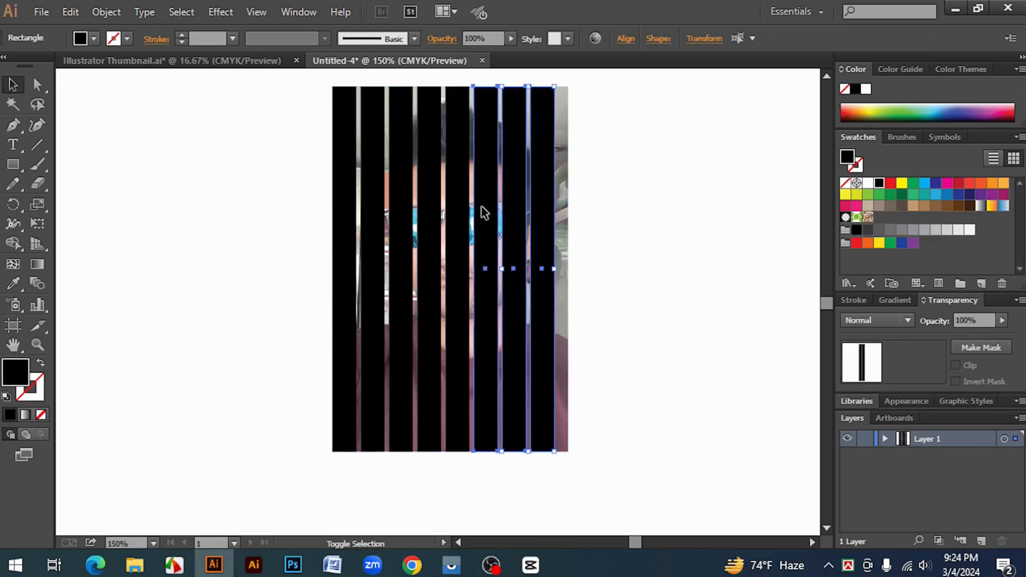
{"action": "left_click", "coordinate": [458, 207], "text": "shift"}
{"action": "left_click", "coordinate": [442, 202], "text": "shift"}
{"action": "left_click", "coordinate": [403, 194], "text": "shift"}
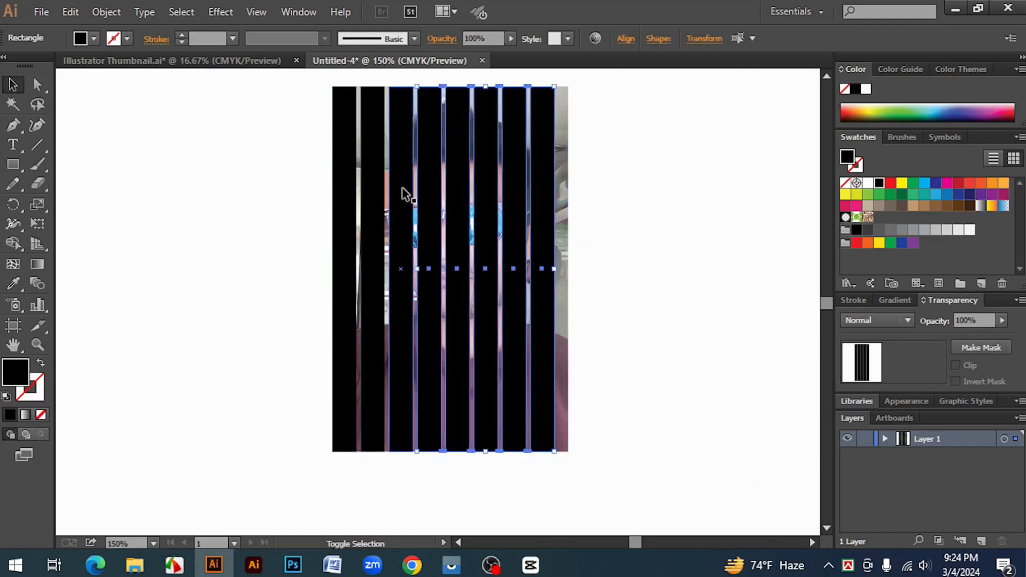
{"action": "left_click", "coordinate": [378, 192], "text": "shift"}
{"action": "left_click", "coordinate": [345, 182], "text": "shift"}
{"action": "left_click", "coordinate": [345, 183], "text": "shift"}
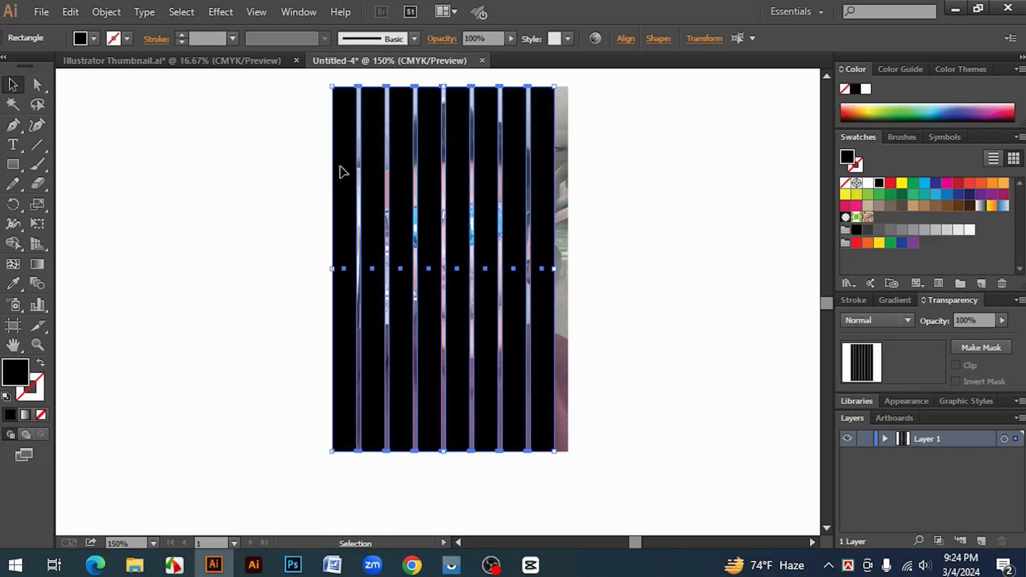
{"action": "right_click", "coordinate": [342, 143]}
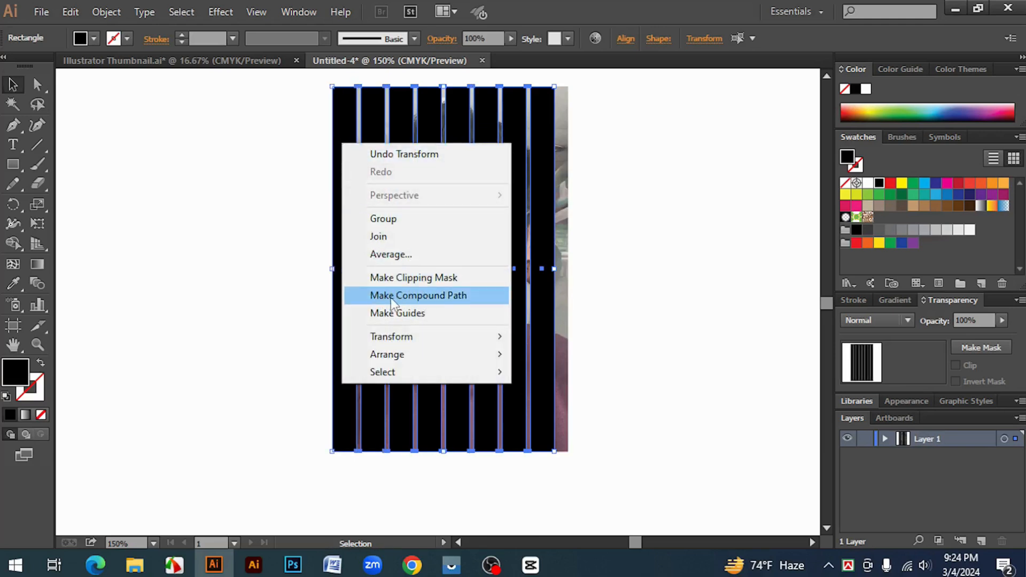
{"action": "left_click", "coordinate": [424, 296]}
{"action": "left_click", "coordinate": [686, 313]}
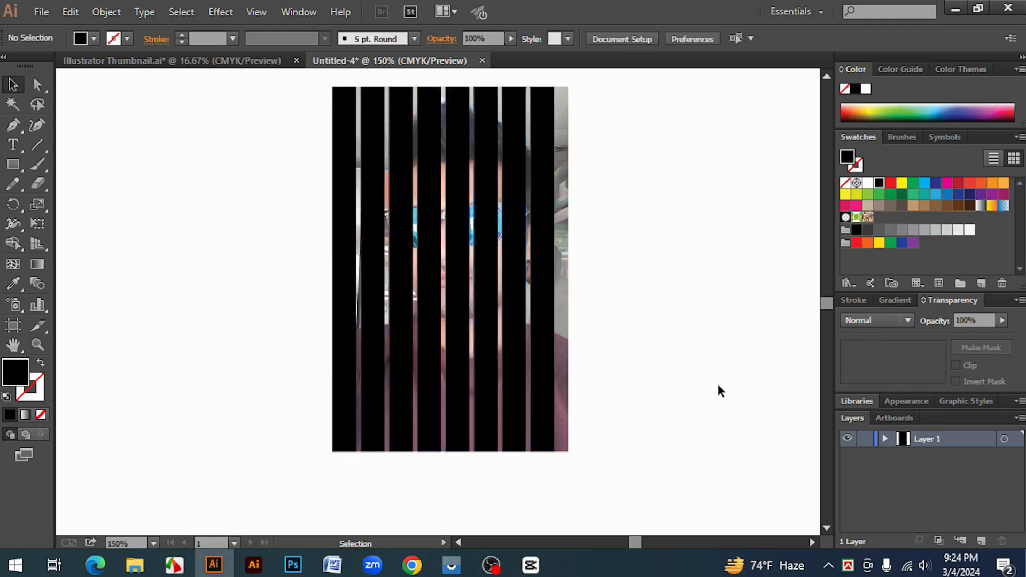
Apply a clipping mask to the photo using the compound path of eight black strips
{"action": "left_click_drag", "start_coordinate": [716, 385], "coordinate": [246, 194]}
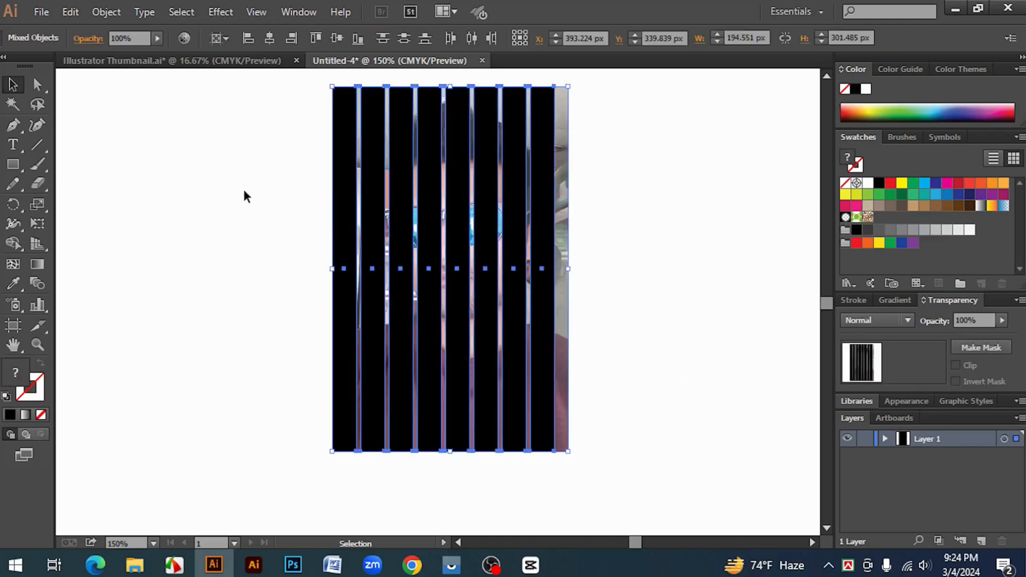
{"action": "right_click", "coordinate": [400, 166]}
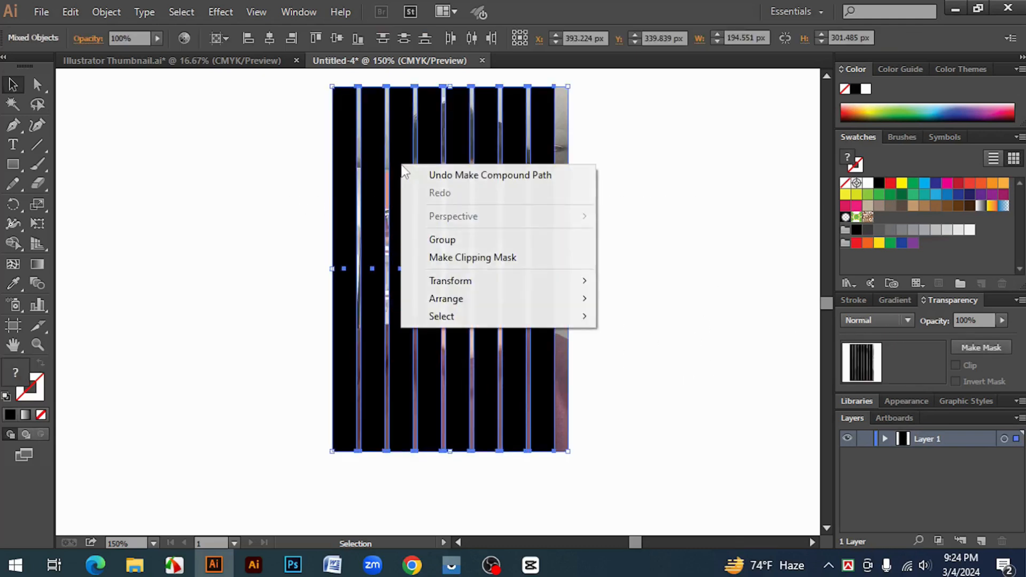
{"action": "left_click", "coordinate": [508, 257]}
{"action": "left_click", "coordinate": [679, 294]}
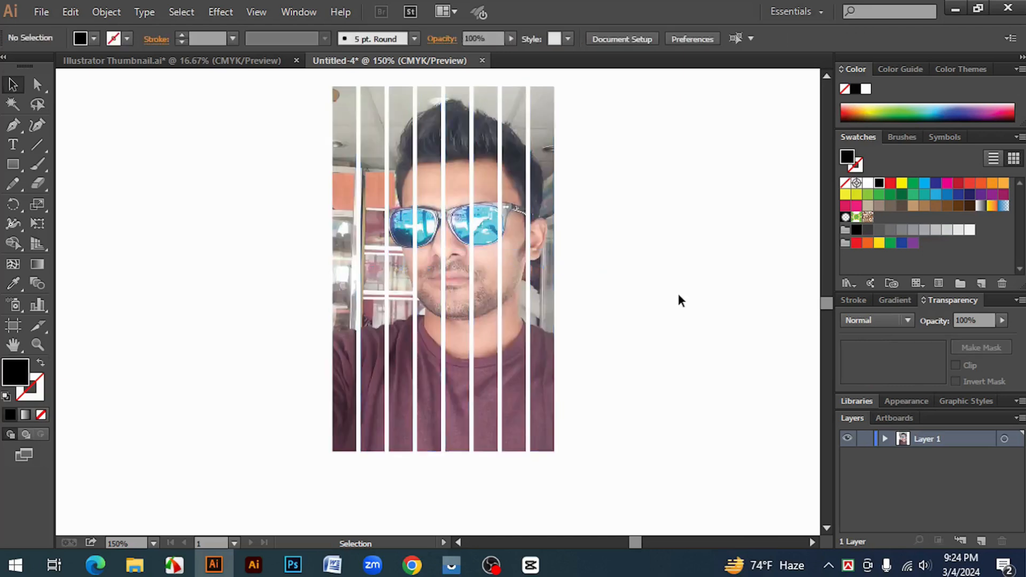
{"action": "left_click", "coordinate": [362, 117]}
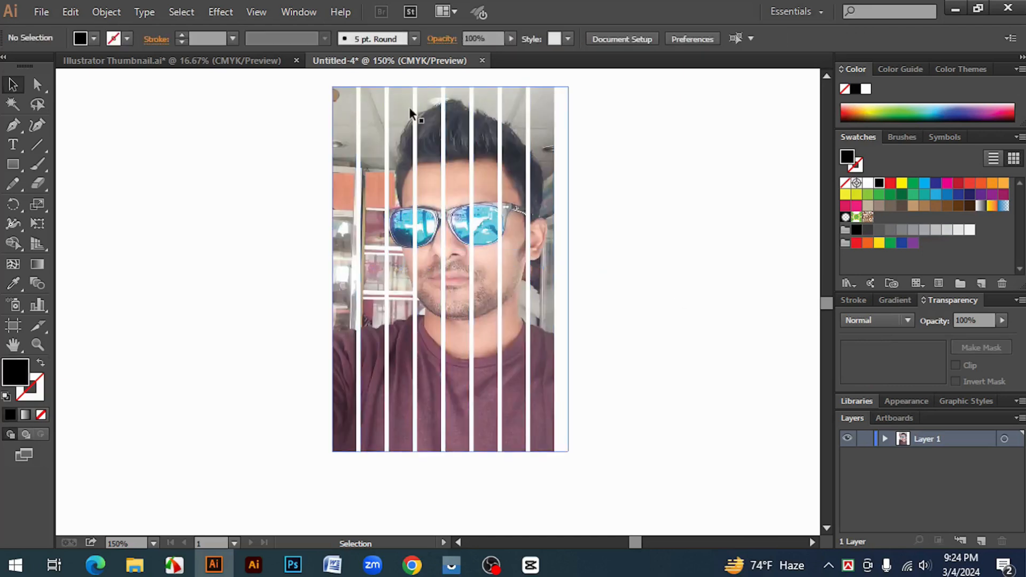
{"action": "left_click", "coordinate": [641, 216]}
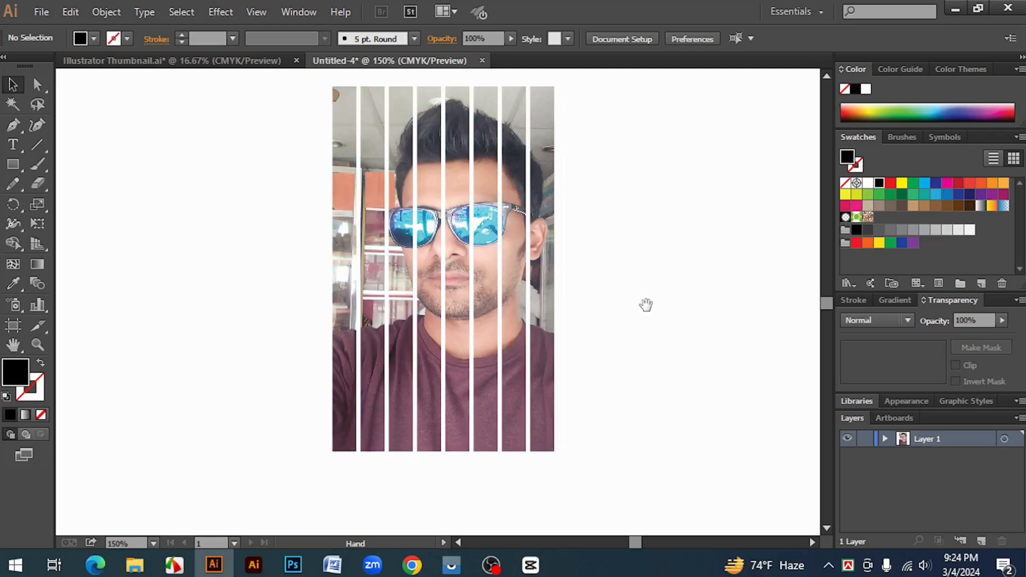
Place a second copy of the portrait photo, about 170 px wide and 263 px high, to the right of the striped portrait
{"action": "left_click_drag", "start_coordinate": [644, 303], "coordinate": [574, 300]}
{"action": "left_click_drag", "start_coordinate": [12, 166], "coordinate": [50, 168]}
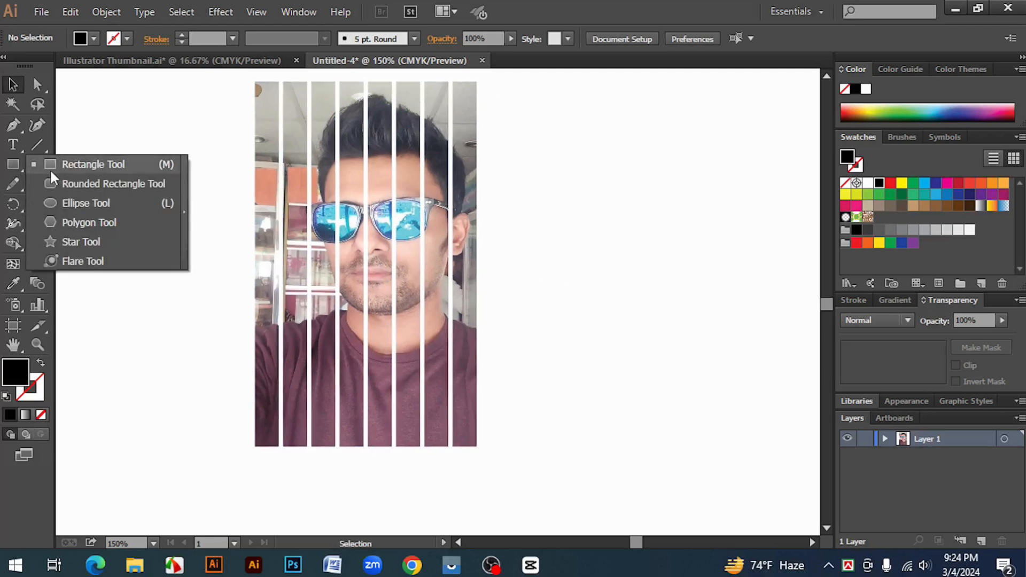
{"action": "left_click", "coordinate": [53, 162]}
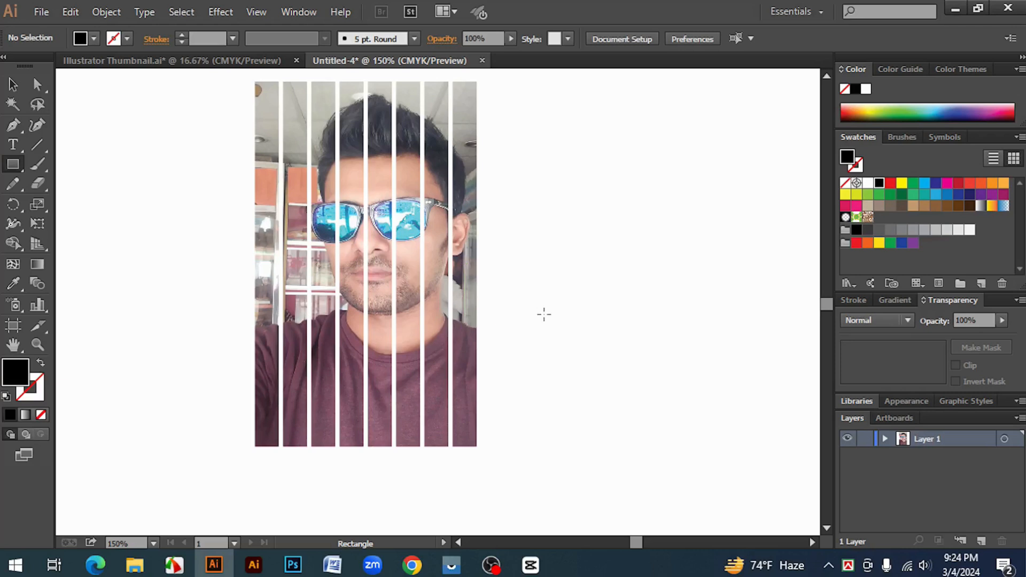
{"action": "left_click_drag", "start_coordinate": [601, 309], "coordinate": [463, 318]}
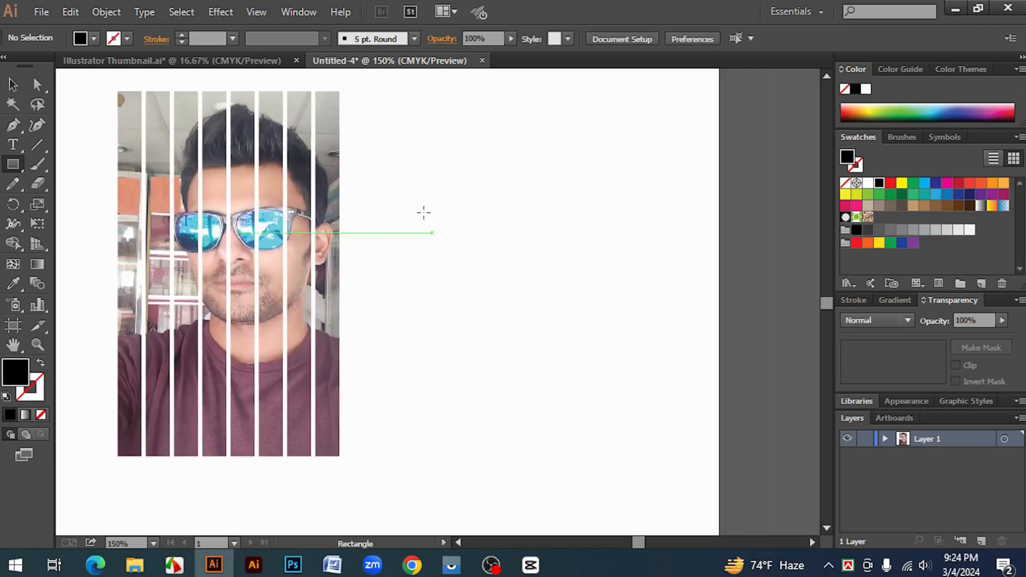
{"action": "left_click", "coordinate": [41, 12]}
{"action": "left_click", "coordinate": [68, 289]}
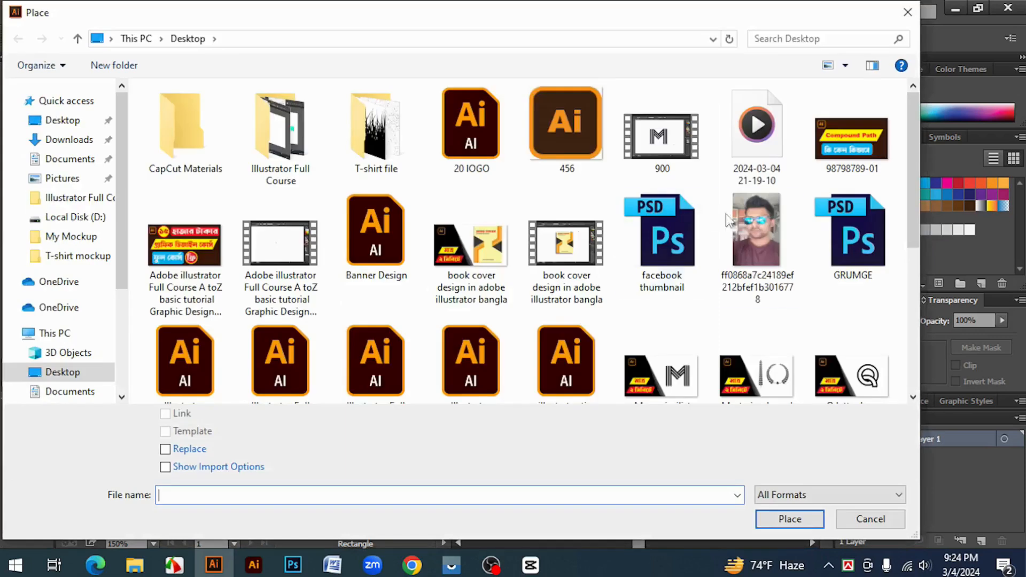
{"action": "left_click", "coordinate": [742, 229]}
{"action": "left_click", "coordinate": [789, 519]}
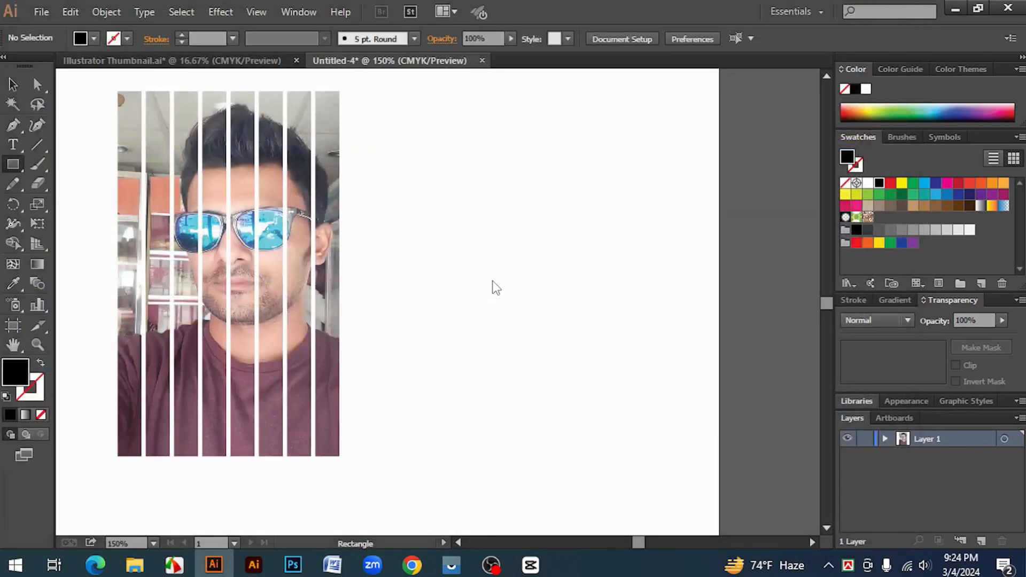
{"action": "left_click_drag", "start_coordinate": [444, 131], "coordinate": [657, 377]}
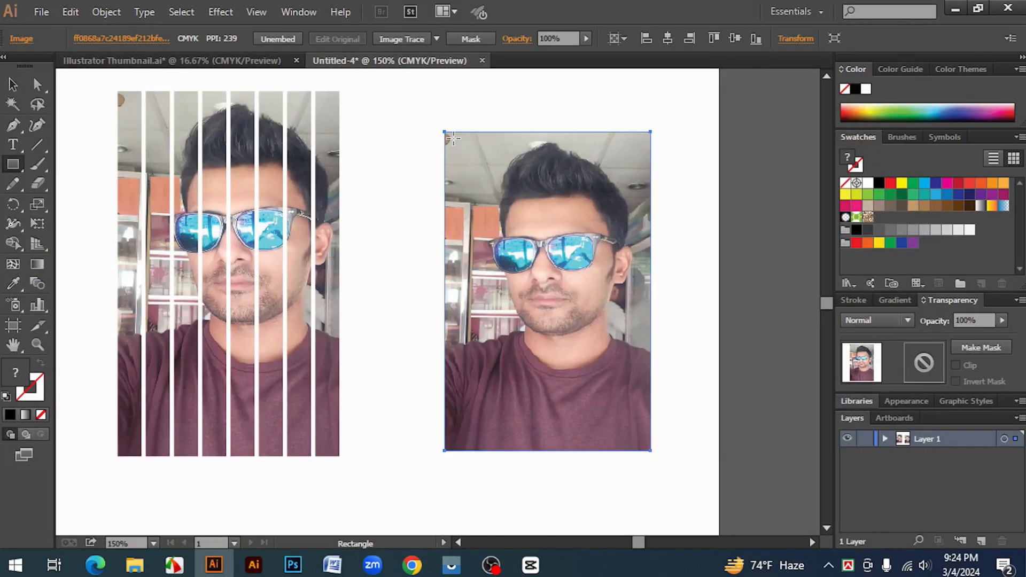
Draw a black vertical strip about 19 px wide and 255 px high on the new photo and duplicate it rightward into seven evenly spaced strips
{"action": "left_click_drag", "start_coordinate": [453, 139], "coordinate": [477, 446]}
{"action": "key", "text": "v"}
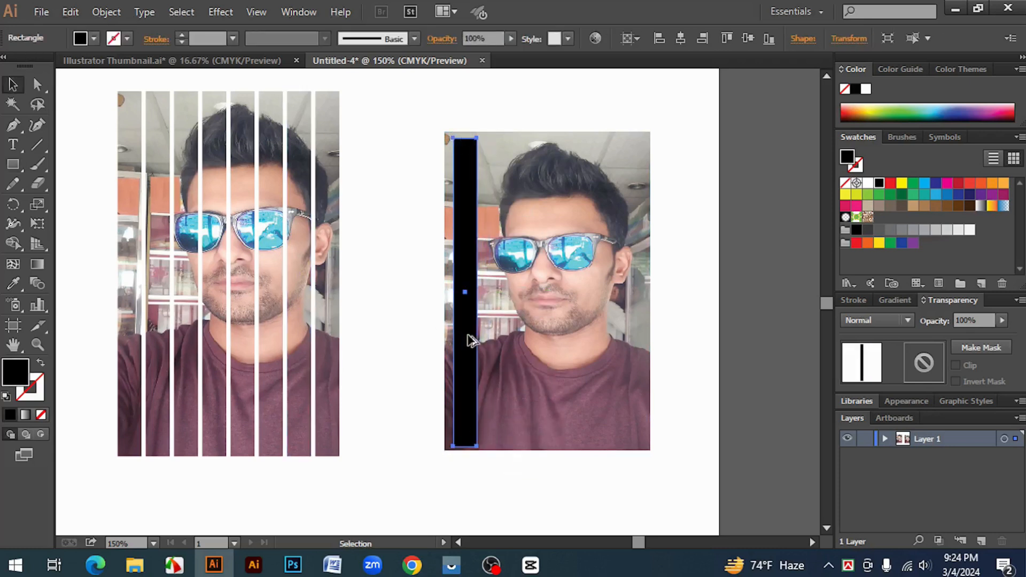
{"action": "left_click_drag", "start_coordinate": [468, 339], "coordinate": [495, 340]}
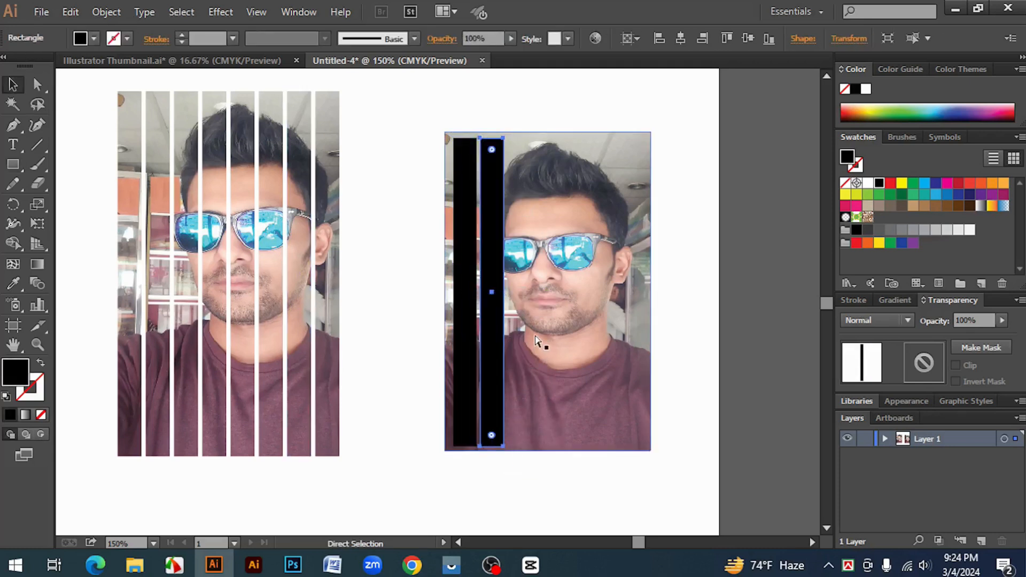
{"action": "key", "text": "ctrl+d"}
{"action": "key", "text": "ctrl+d"}
{"action": "key", "text": "ctrl+d"}
{"action": "key", "text": "ctrl+d"}
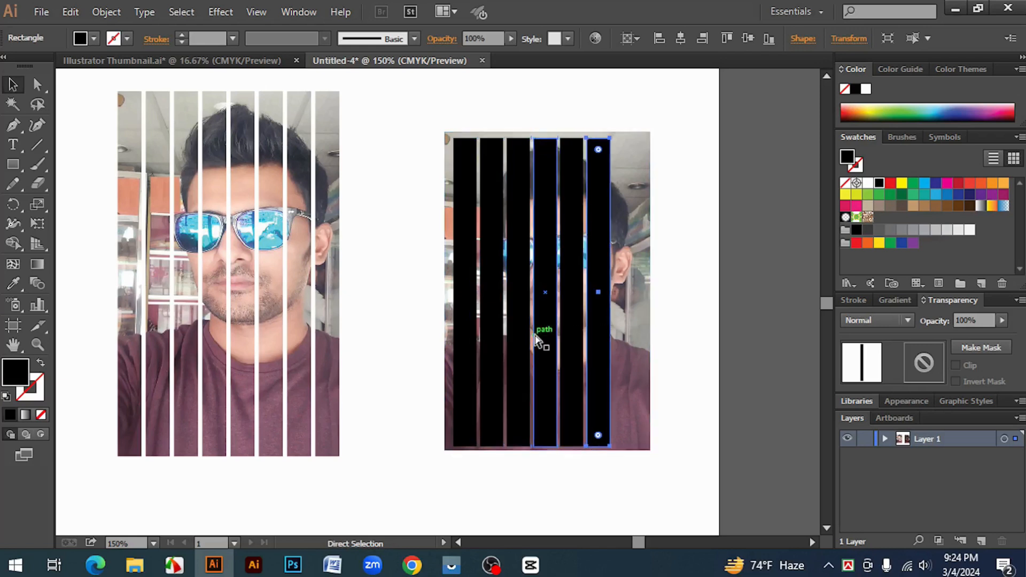
{"action": "key", "text": "ctrl+d"}
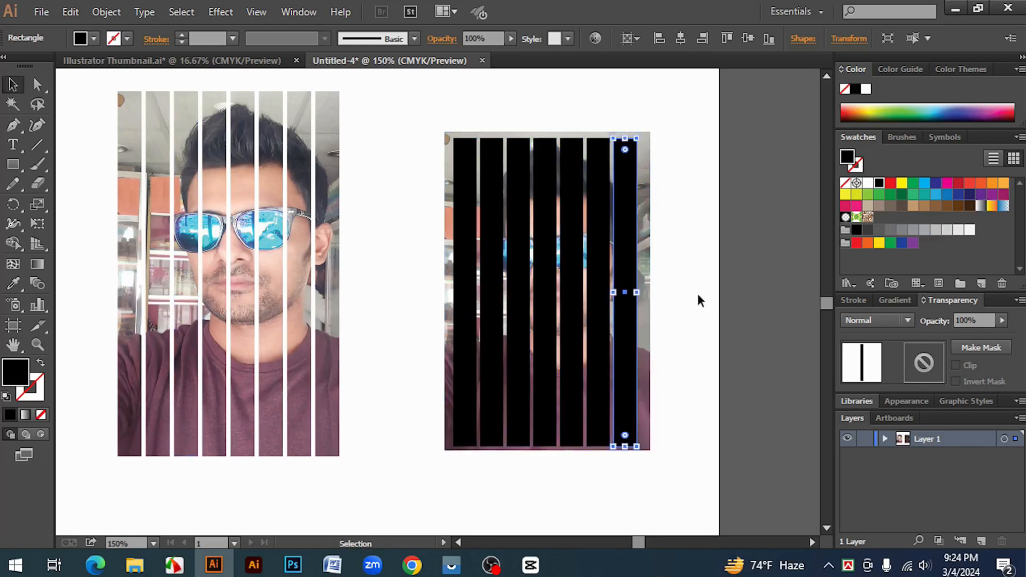
{"action": "left_click", "coordinate": [698, 301]}
{"action": "left_click", "coordinate": [625, 276], "text": "shift"}
{"action": "left_click", "coordinate": [601, 263], "text": "shift"}
{"action": "left_click", "coordinate": [577, 258], "text": "shift"}
{"action": "left_click", "coordinate": [550, 255], "text": "shift"}
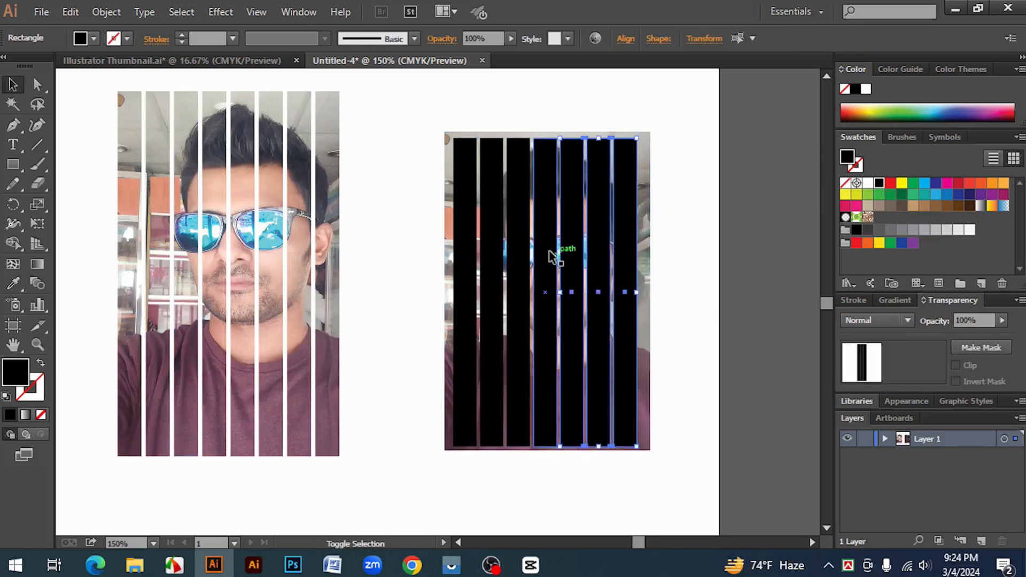
{"action": "left_click", "coordinate": [524, 252], "text": "shift"}
{"action": "left_click", "coordinate": [494, 247], "text": "shift"}
{"action": "left_click", "coordinate": [468, 238], "text": "shift"}
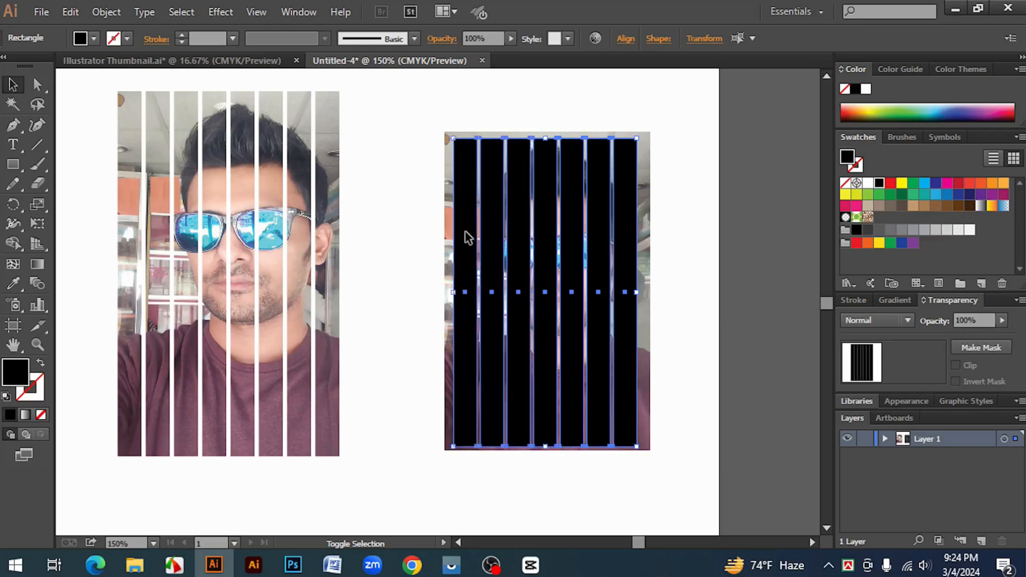
{"action": "right_click", "coordinate": [459, 215]}
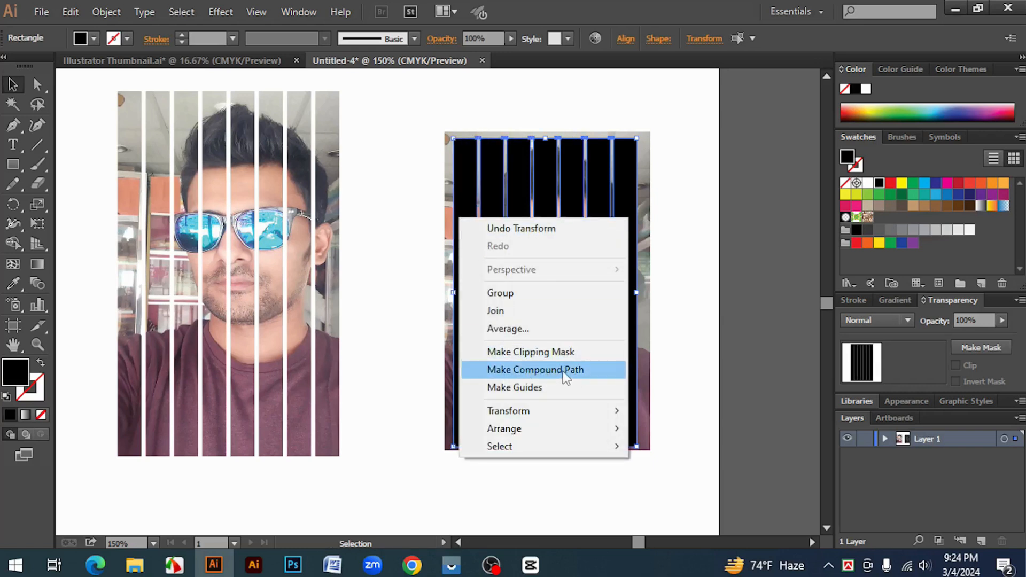
{"action": "left_click", "coordinate": [680, 351]}
{"action": "left_click", "coordinate": [699, 373]}
Apply a clipping mask to the second photo and its seven strips without combining the strips into a compound path
{"action": "left_click_drag", "start_coordinate": [699, 377], "coordinate": [434, 209]}
{"action": "right_click", "coordinate": [509, 200]}
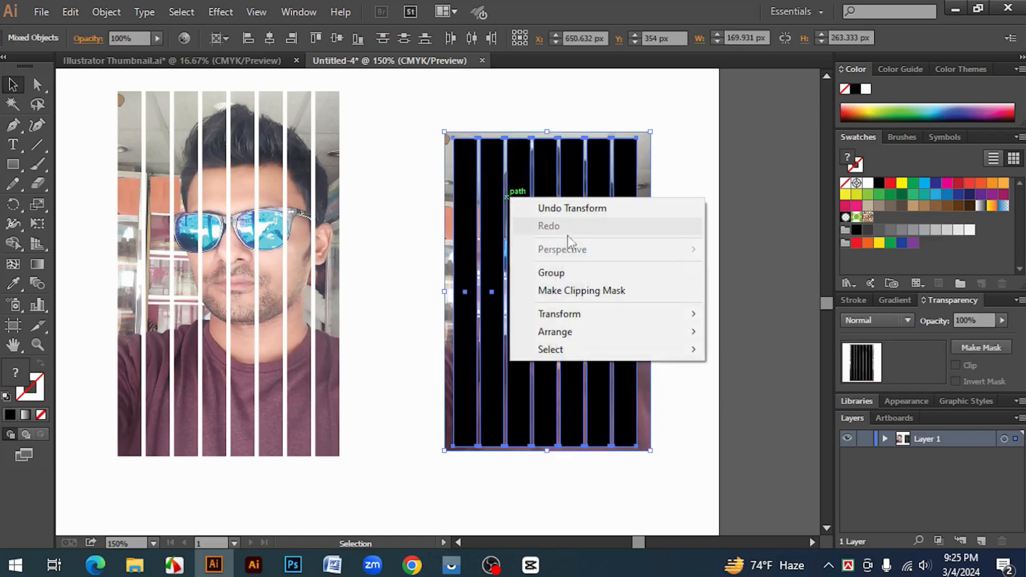
{"action": "left_click", "coordinate": [591, 290]}
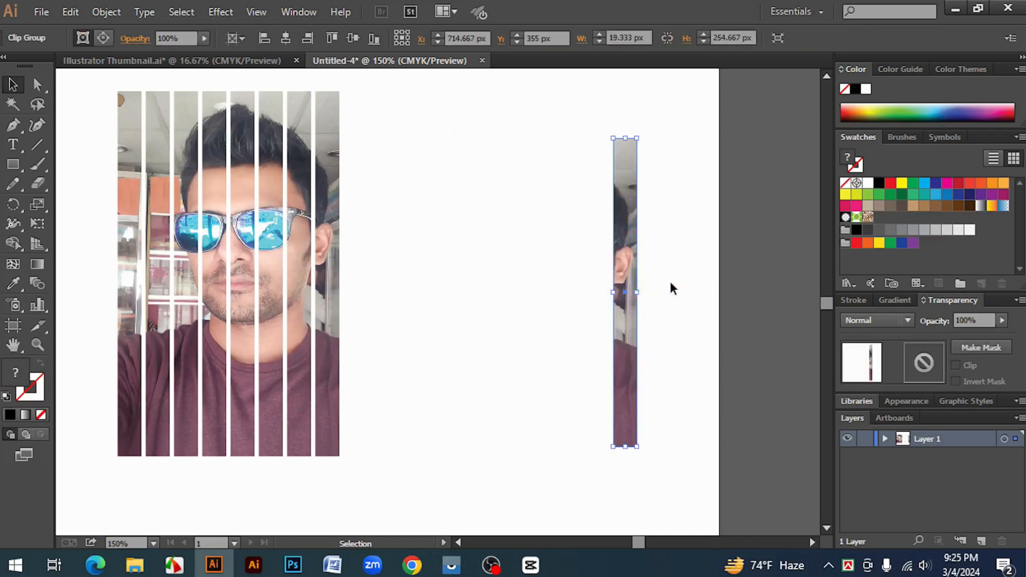
{"action": "left_click", "coordinate": [670, 280]}
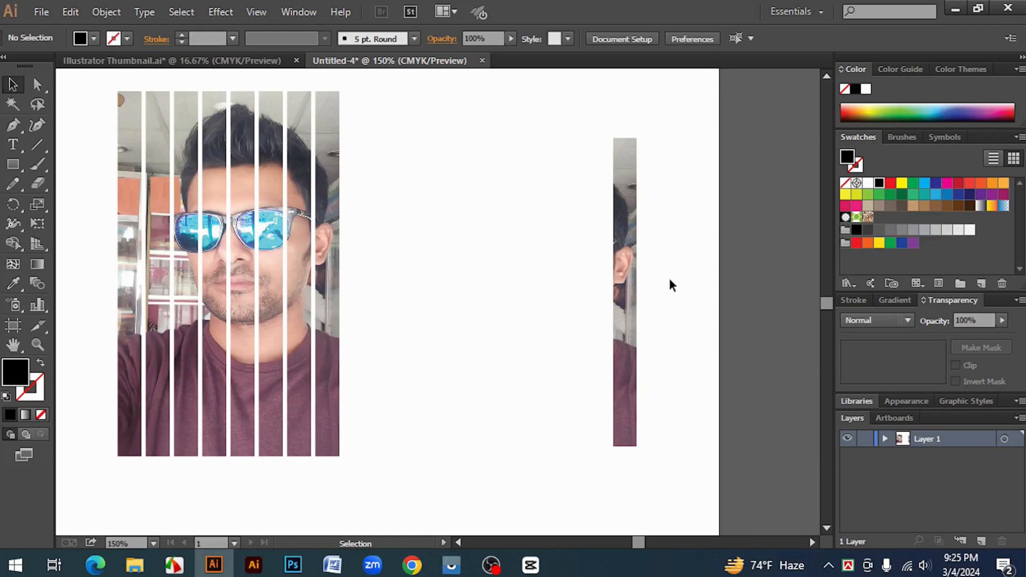
Draw a small black circle in the empty area between the two masked photos
{"action": "left_click", "coordinate": [9, 165]}
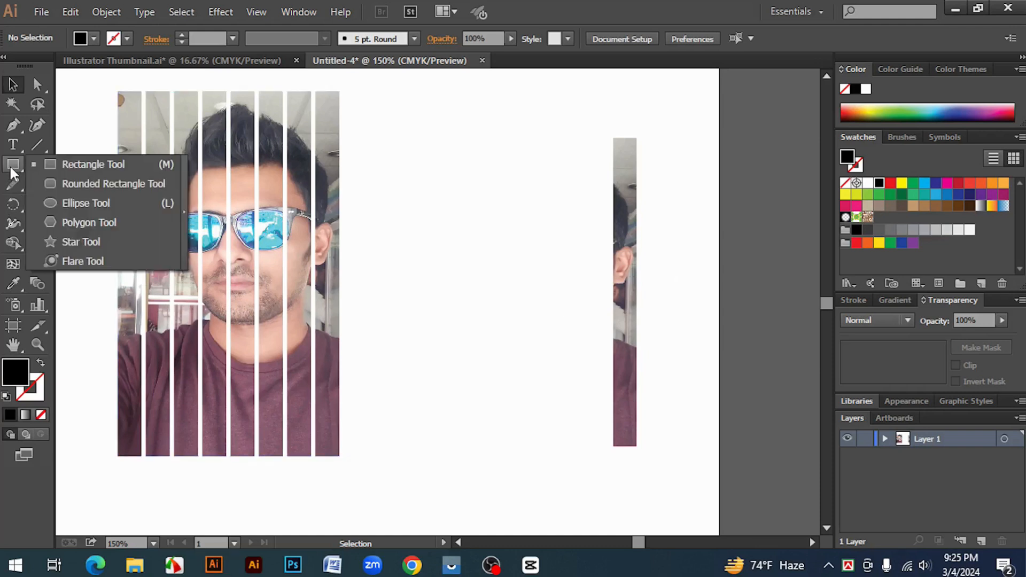
{"action": "left_click", "coordinate": [80, 203]}
{"action": "left_click_drag", "start_coordinate": [473, 284], "coordinate": [490, 315]}
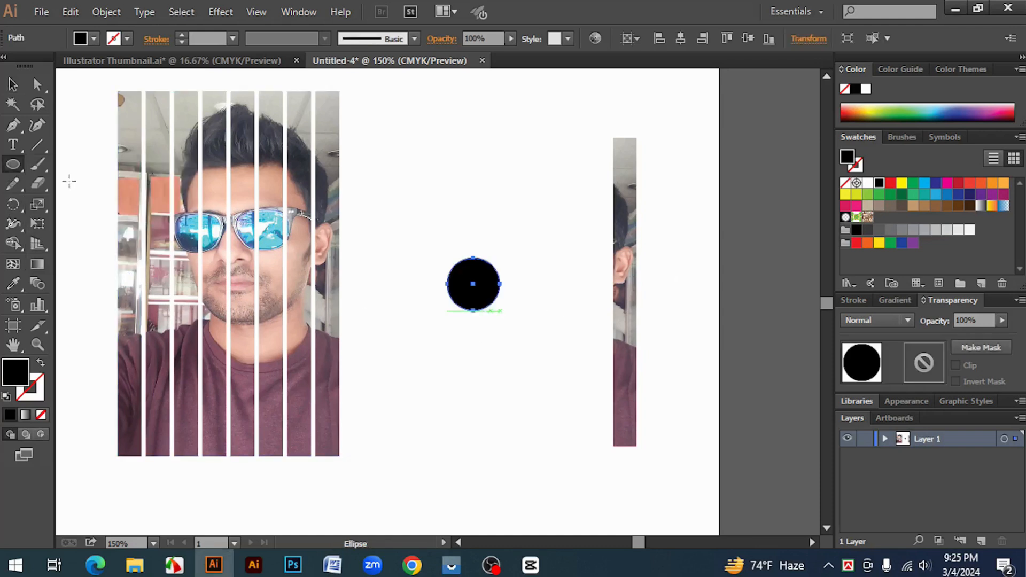
{"action": "left_click", "coordinate": [13, 85]}
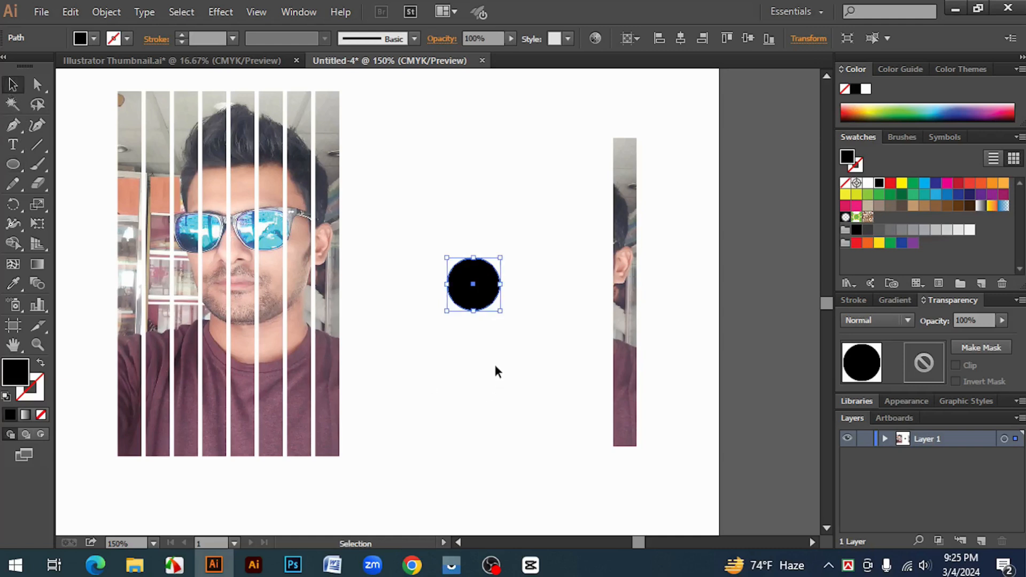
{"action": "left_click", "coordinate": [12, 164]}
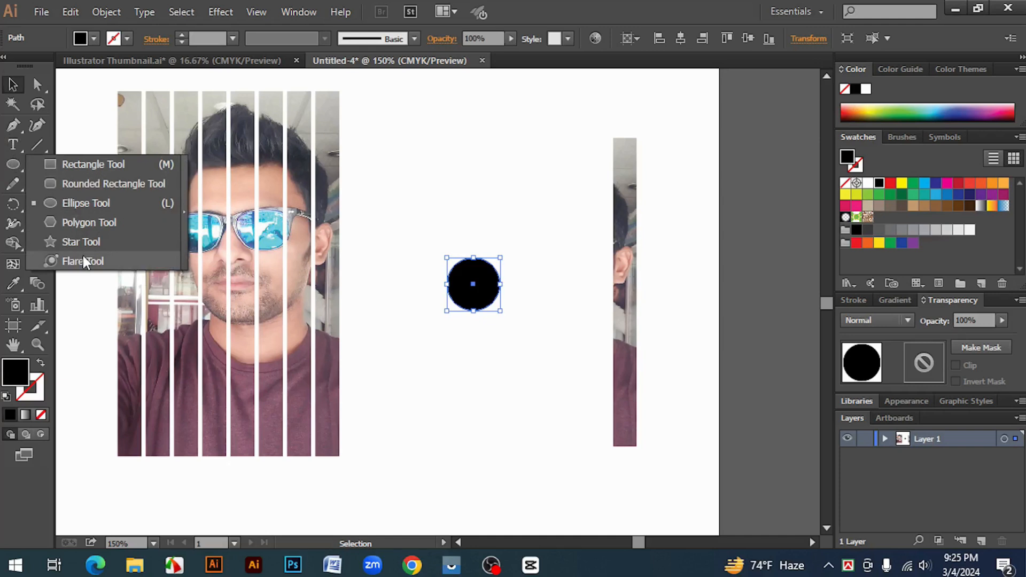
{"action": "left_click", "coordinate": [474, 414]}
{"action": "left_click", "coordinate": [472, 292]}
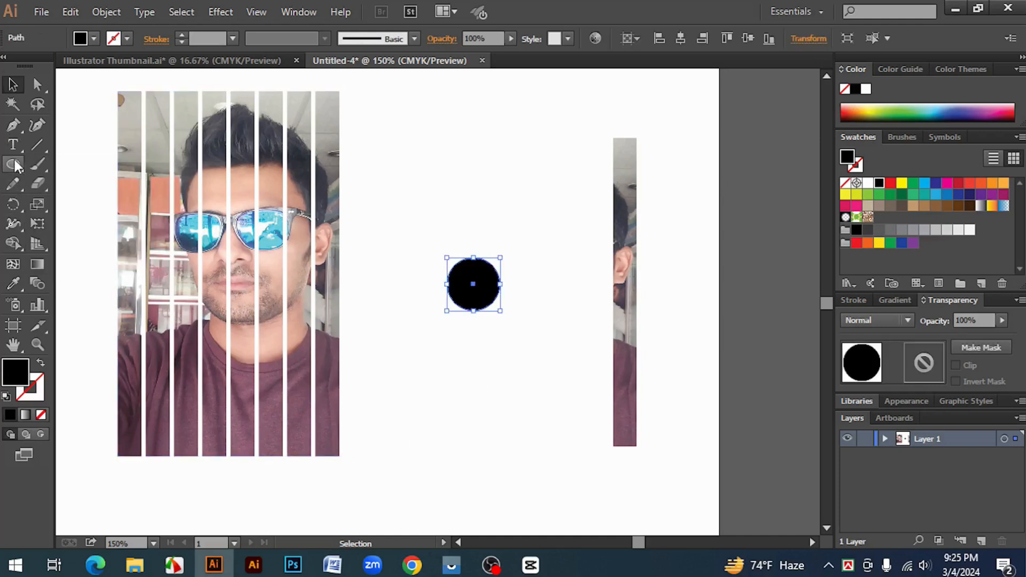
Draw a tall narrow black rectangle to the right of the circle and a wide black rectangle above the circle
{"action": "left_click_drag", "start_coordinate": [16, 166], "coordinate": [54, 163]}
{"action": "left_click_drag", "start_coordinate": [535, 206], "coordinate": [565, 341]}
{"action": "left_click_drag", "start_coordinate": [386, 91], "coordinate": [517, 195]}
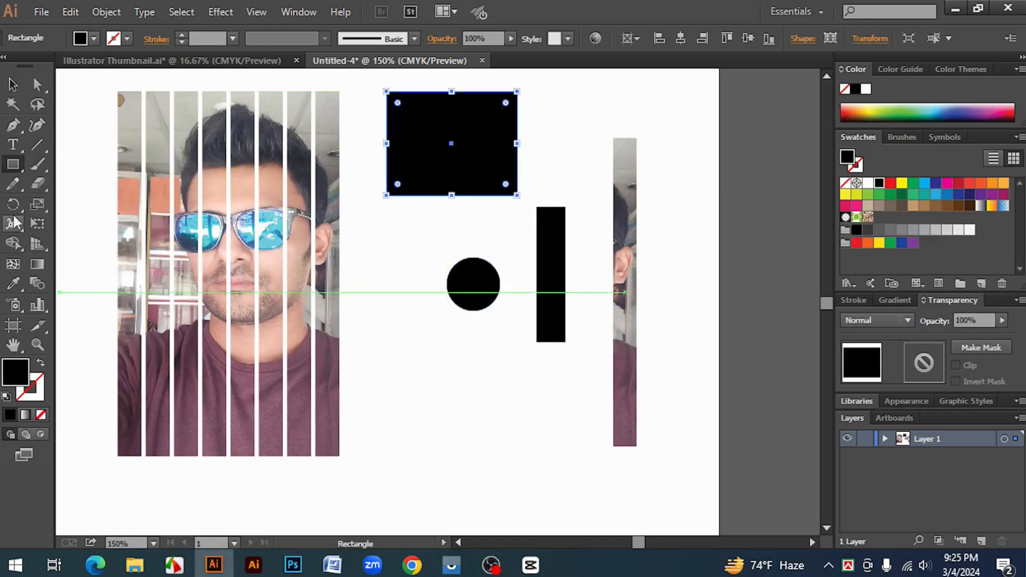
Draw a black five-pointed star below the circle and leave it deselected
{"action": "left_click_drag", "start_coordinate": [14, 161], "coordinate": [64, 241]}
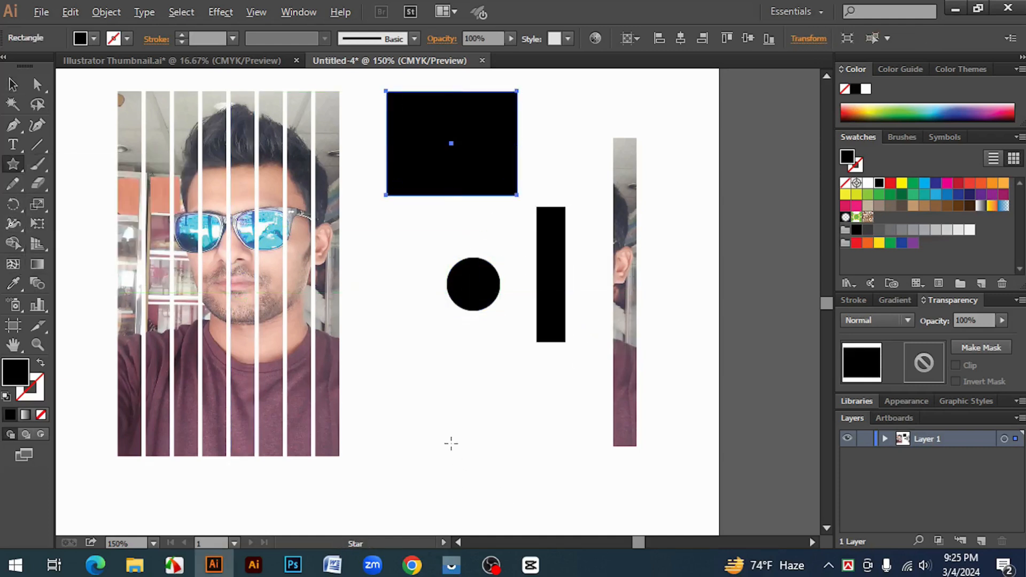
{"action": "left_click_drag", "start_coordinate": [451, 443], "coordinate": [509, 496]}
{"action": "left_click", "coordinate": [15, 84]}
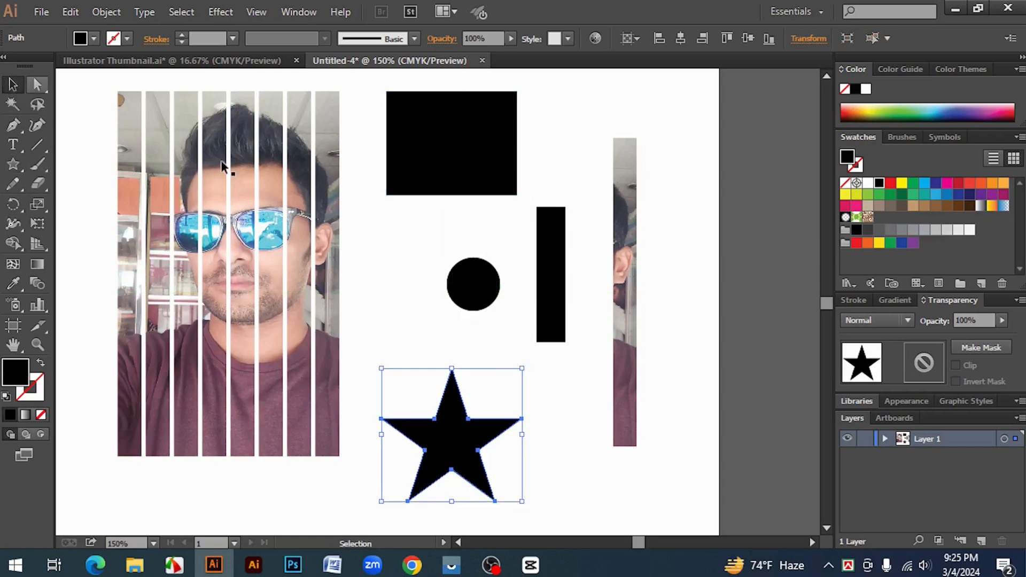
{"action": "left_click", "coordinate": [553, 403]}
{"action": "key", "text": "ctrl+1"}
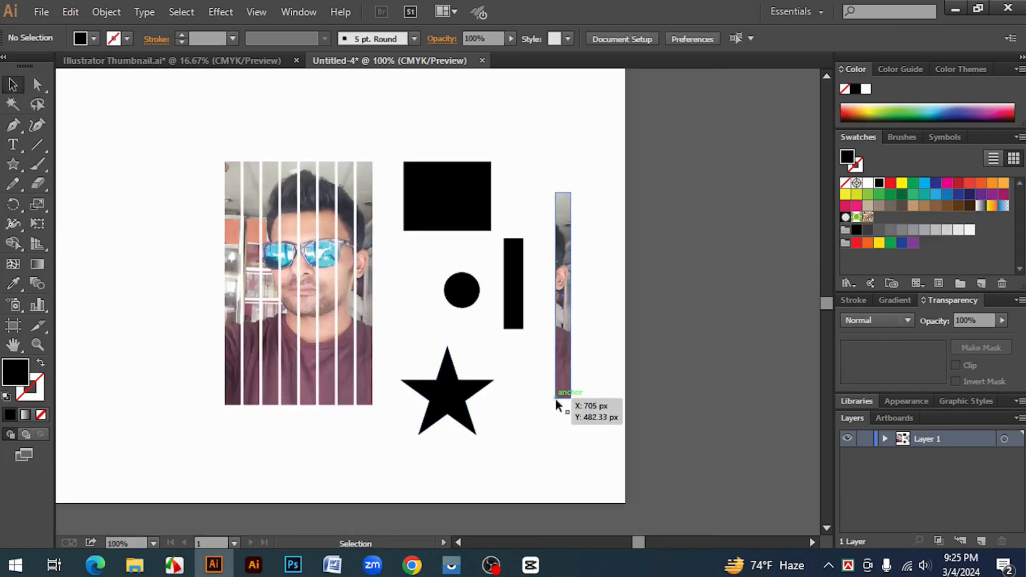
{"action": "left_click", "coordinate": [565, 305]}
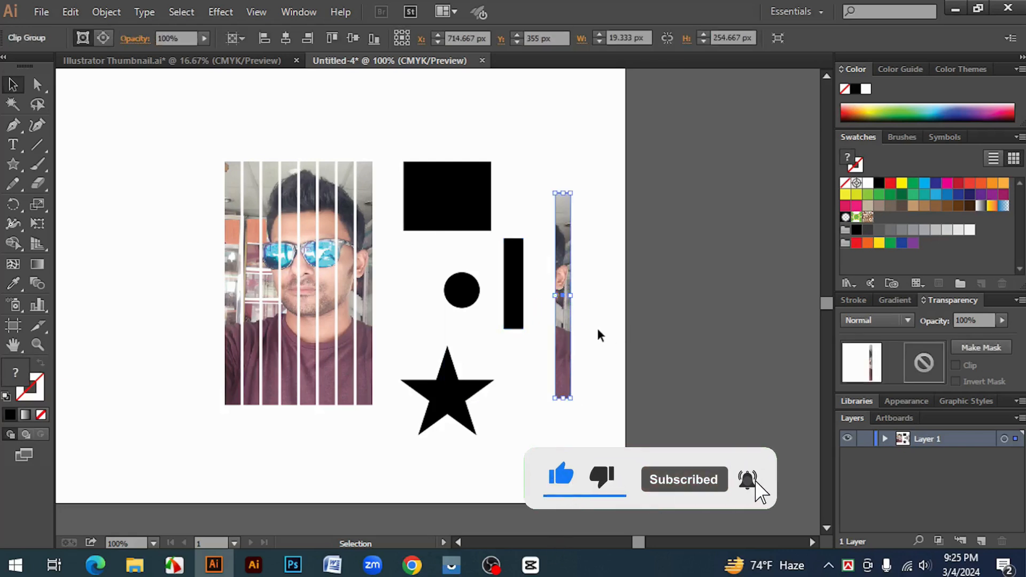
{"action": "left_click", "coordinate": [528, 185]}
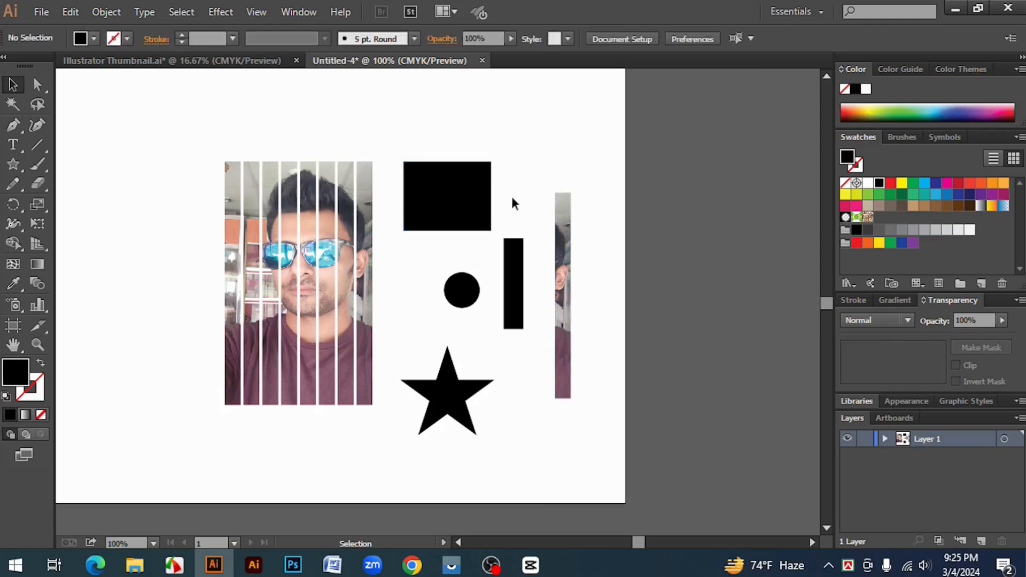
{"action": "left_click_drag", "start_coordinate": [284, 262], "coordinate": [379, 331]}
{"action": "left_click", "coordinate": [408, 306]}
{"action": "left_click", "coordinate": [404, 300], "text": "ctrl"}
{"action": "left_click_drag", "start_coordinate": [436, 300], "coordinate": [492, 300]}
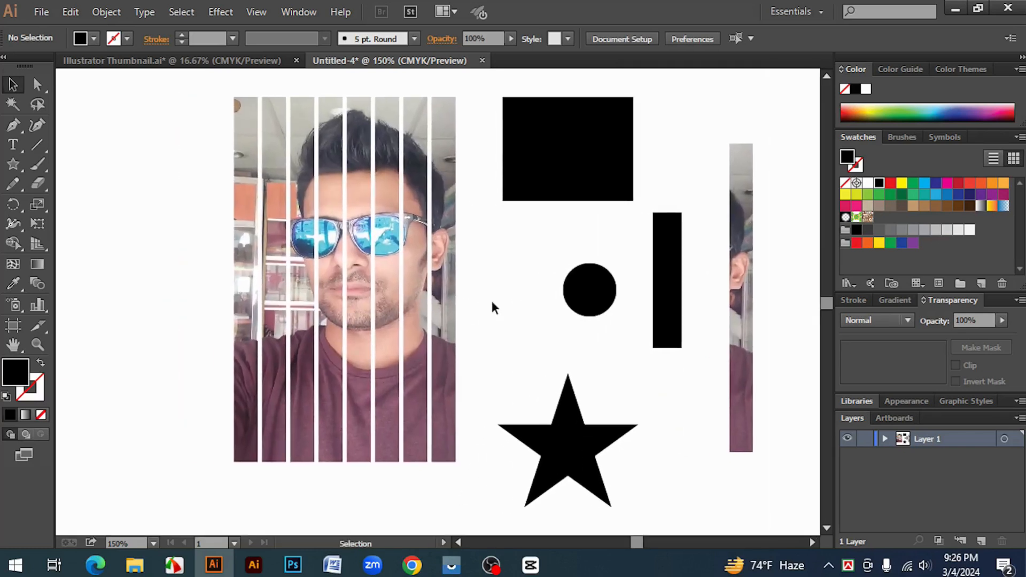